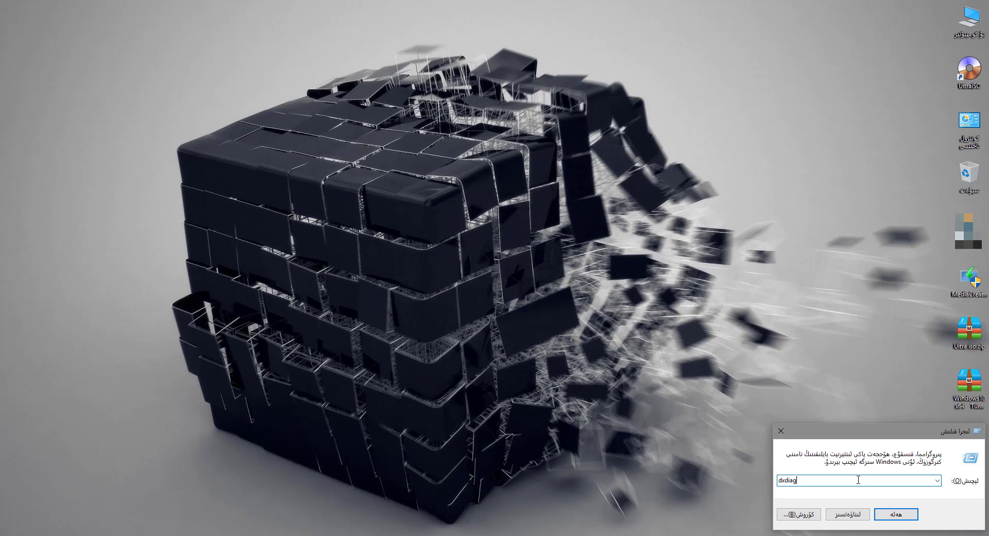
Run the dxdiag command to launch the DirectX Diagnostic Tool and reposition its window on the desktop
double_click(858, 481)
left_click(899, 514)
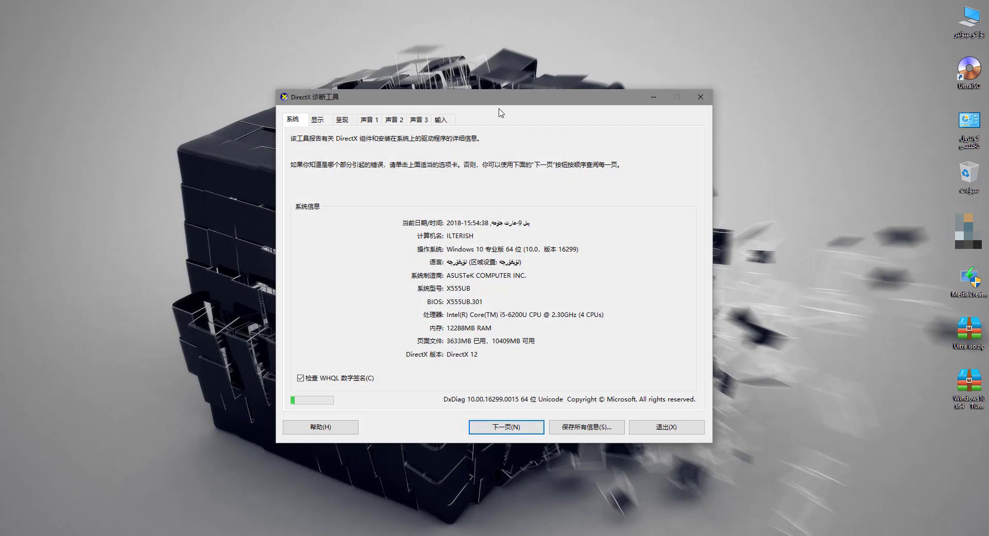
left_click_drag(501, 98, 496, 88)
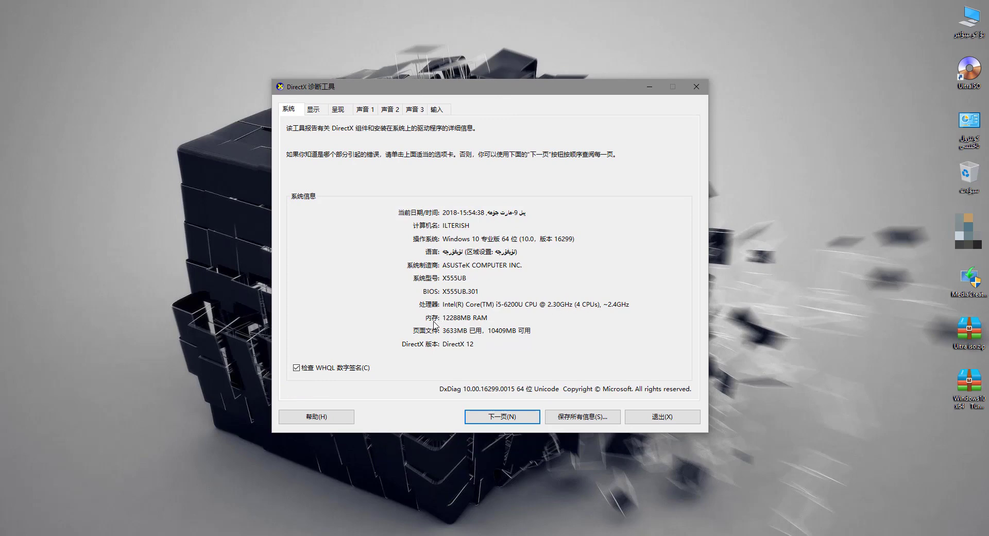
Review the display device, render device and system information in the diagnostic tool, and close it
left_click(314, 109)
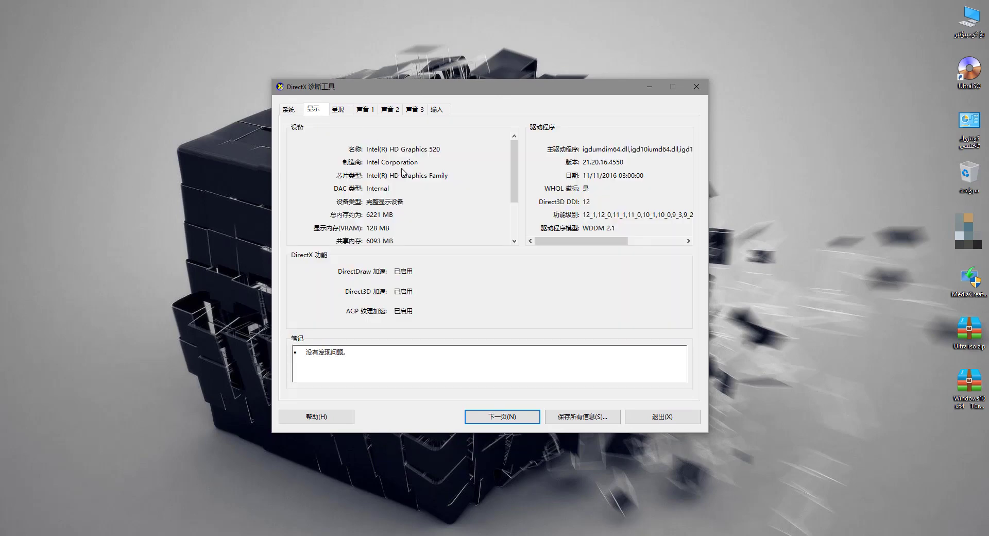
left_click(338, 109)
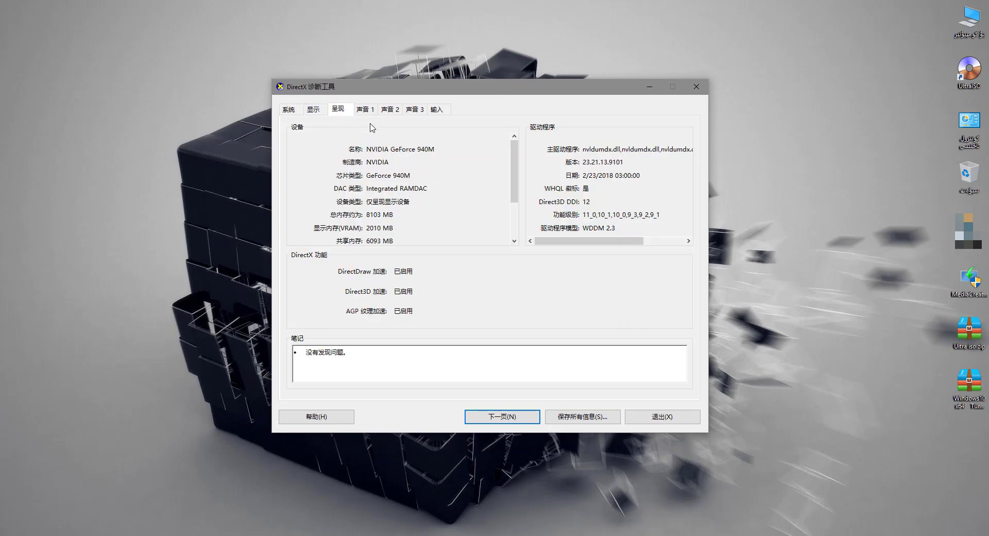
left_click(289, 109)
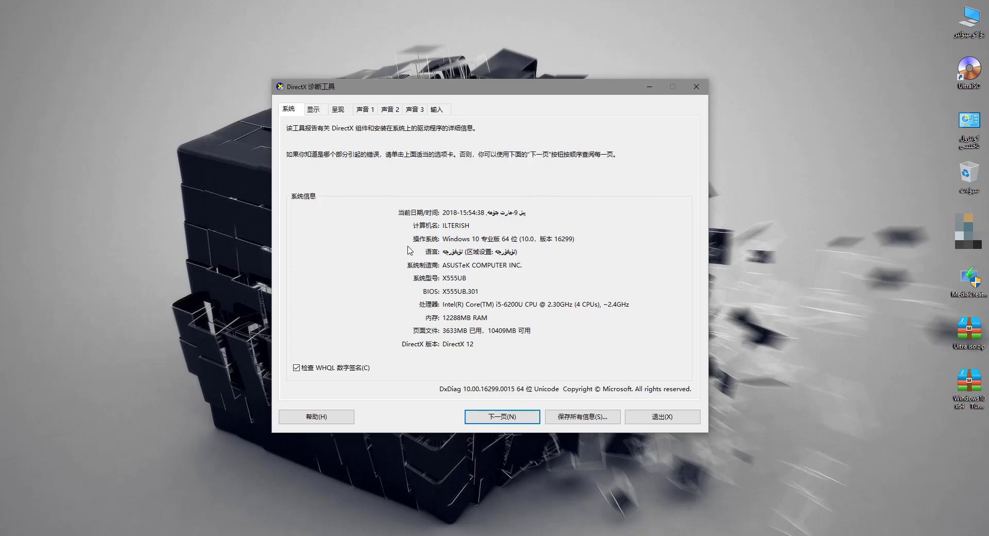
left_click(692, 84)
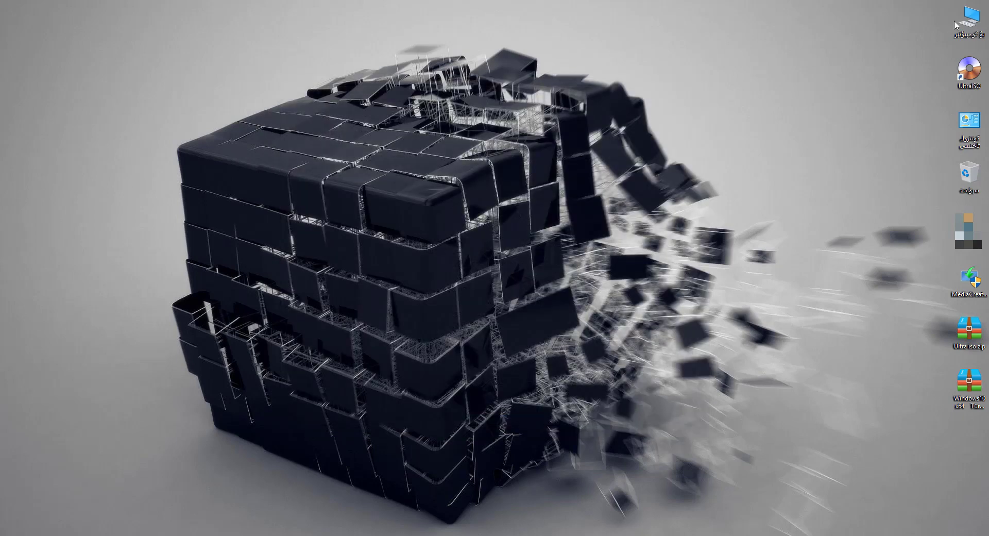
View the computer's properties to check the Windows edition, processor, memory and system type, and close the window
right_click(969, 34)
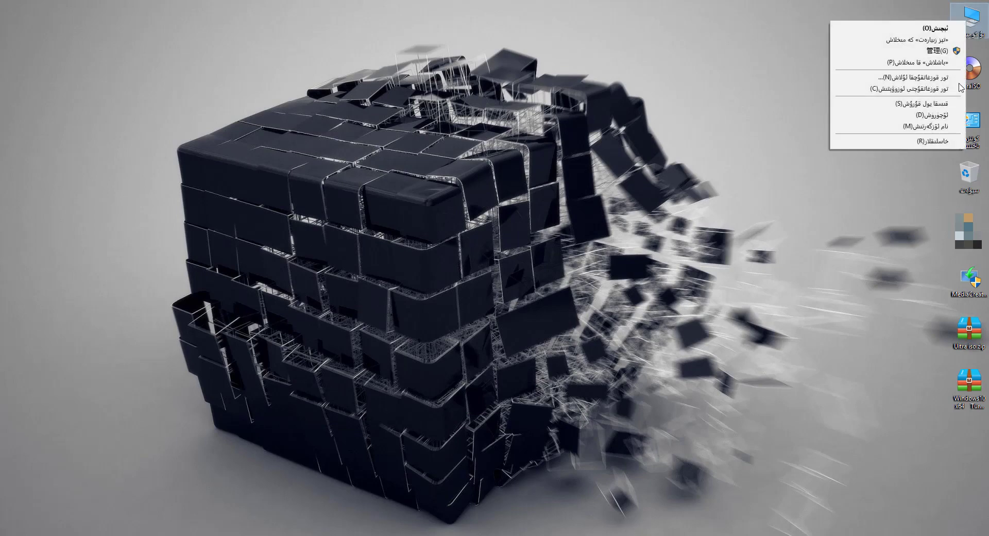
left_click(939, 145)
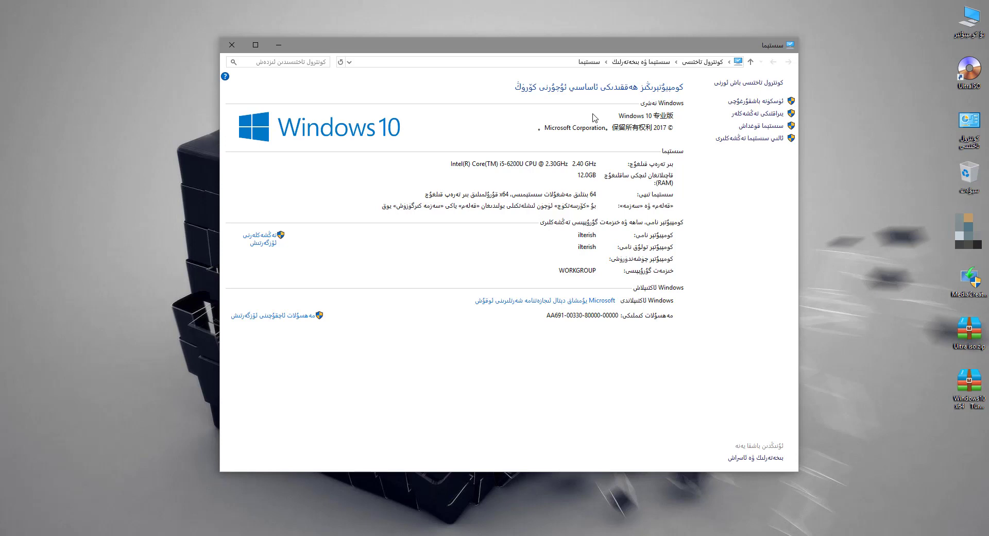
left_click(232, 45)
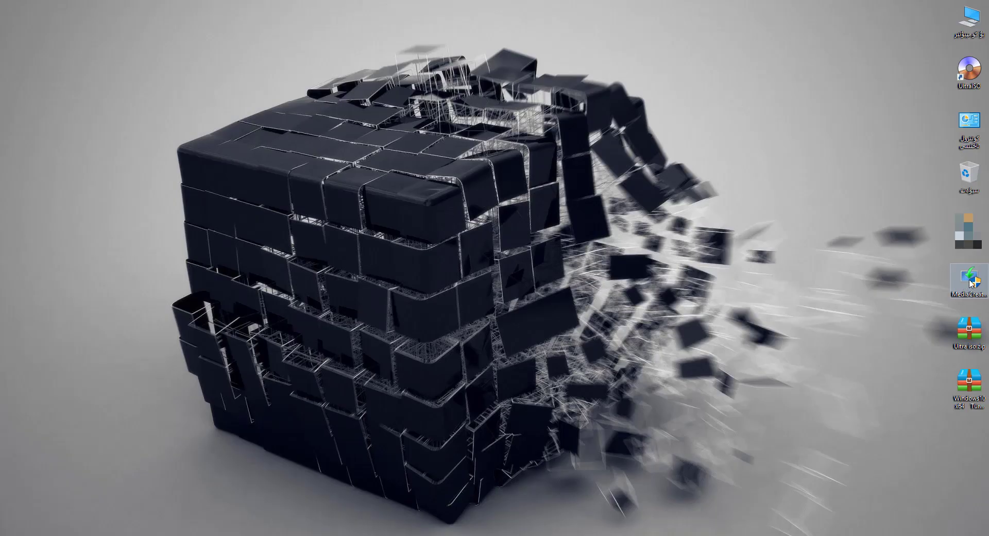
Launch MediaCreationTool.exe from the desktop, read through the licence terms and accept them
left_click_drag(968, 278, 930, 260)
left_click(879, 295)
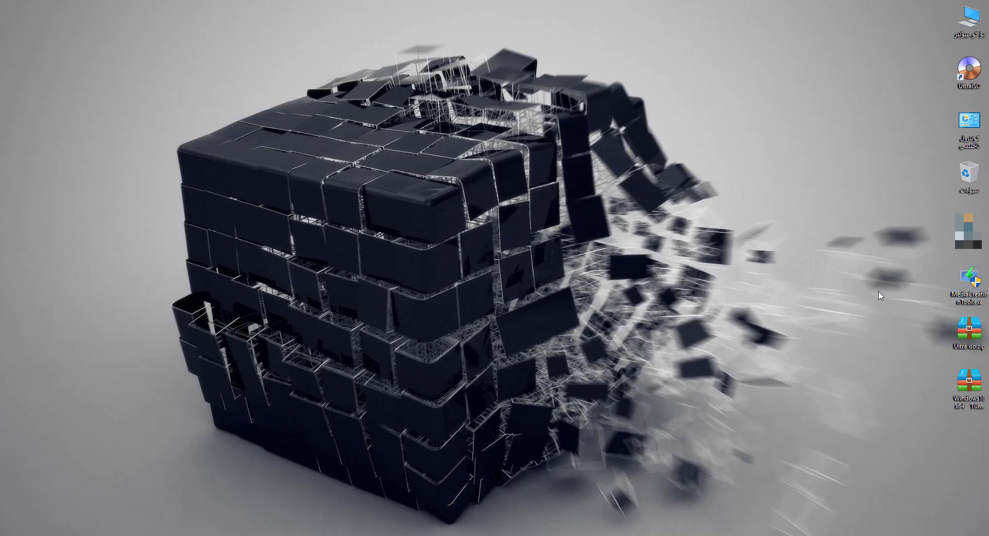
left_click(970, 281)
double_click(968, 277)
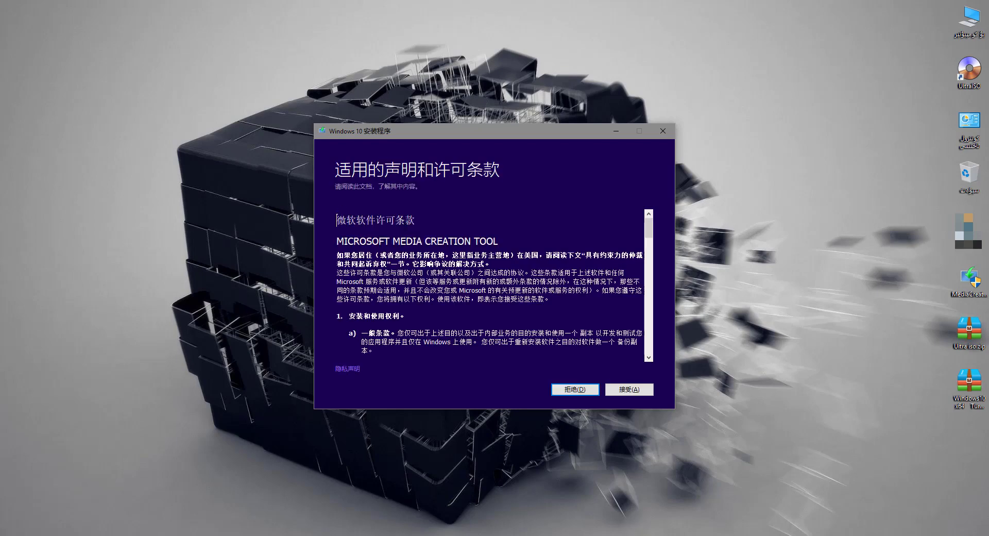
scroll(490, 283, "down", 20)
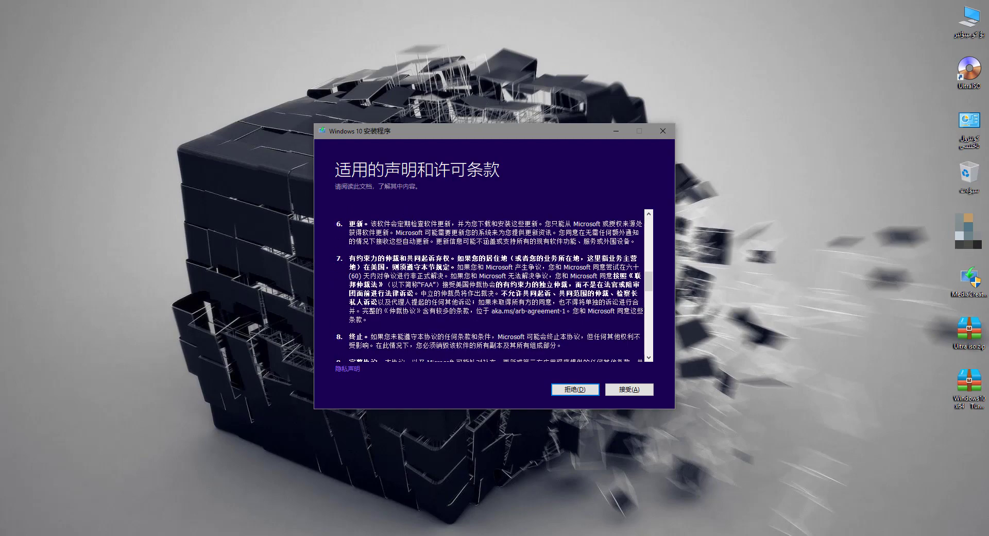
scroll(494, 286, "down", 4)
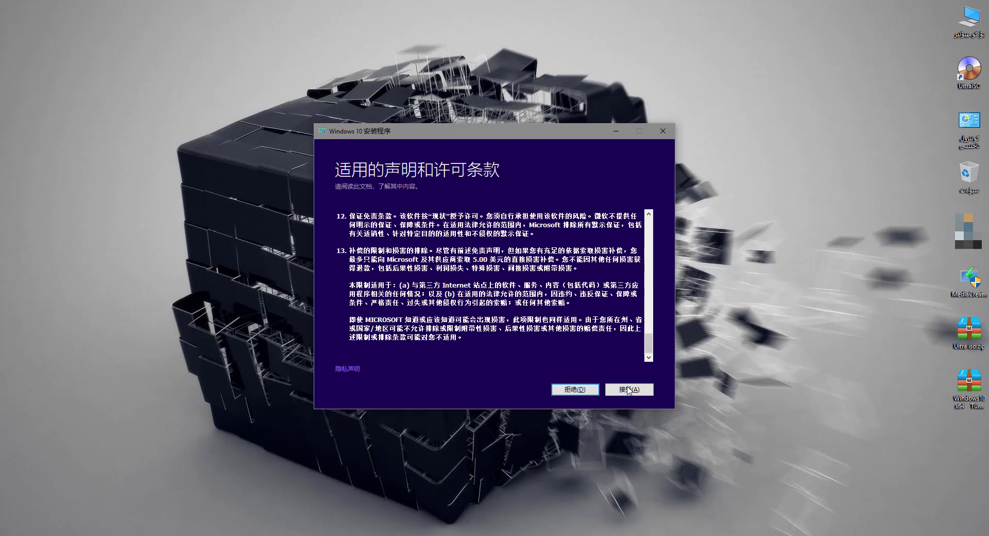
left_click(629, 389)
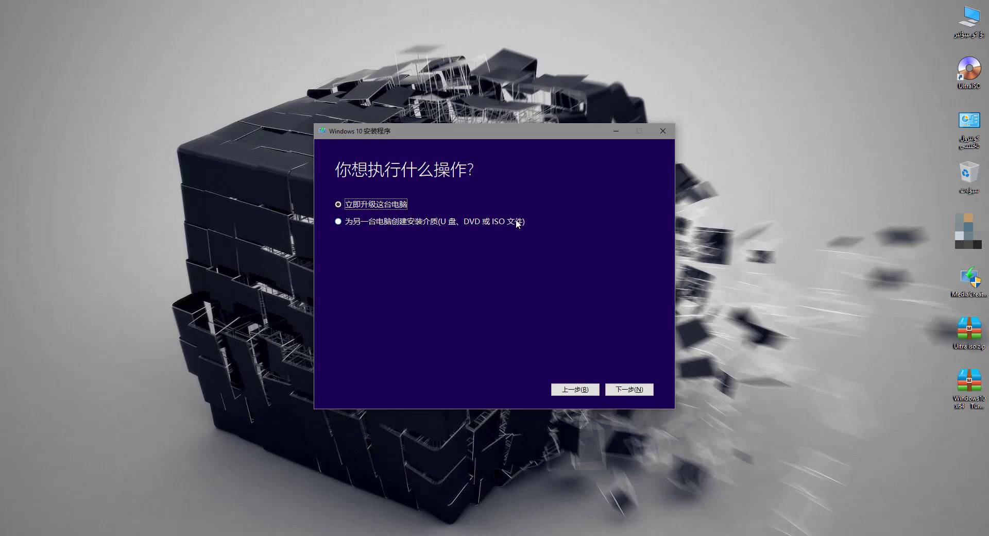
Choose to create installation media (USB, DVD or ISO file) for another PC and turn off the recommended options for this computer
left_click(397, 221)
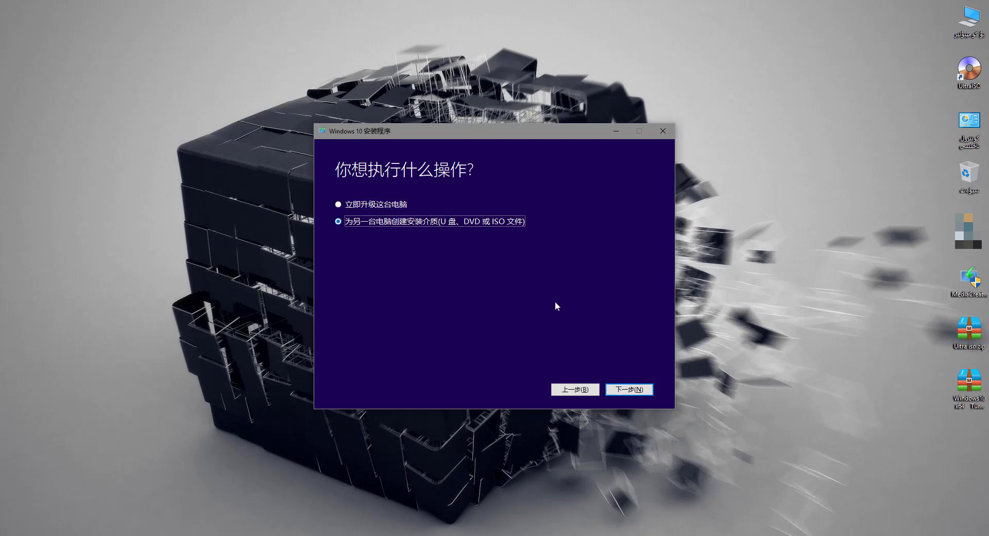
left_click(630, 389)
left_click(337, 297)
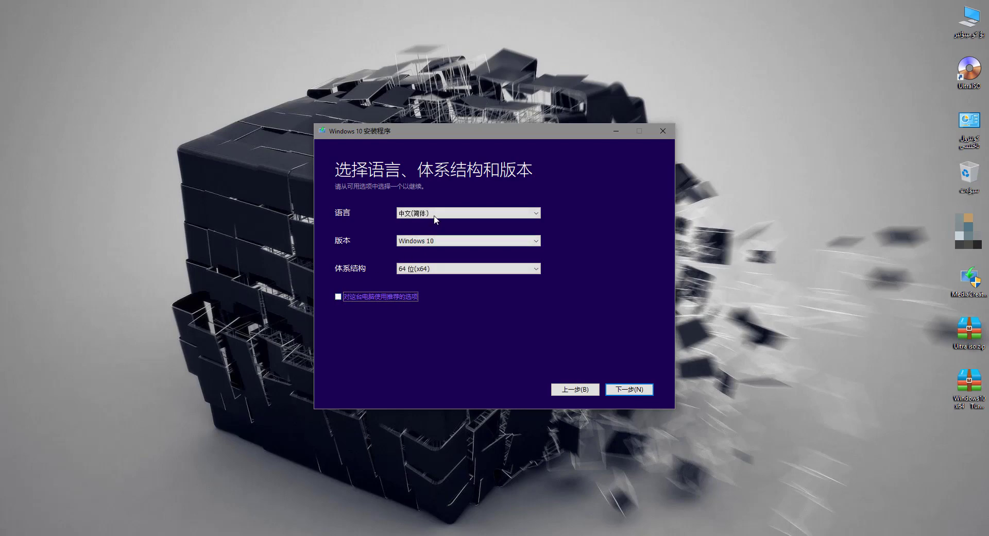
Look through the available languages, Windows editions and architectures without changing any selection
left_click(434, 214)
left_click(376, 363)
left_click(427, 245)
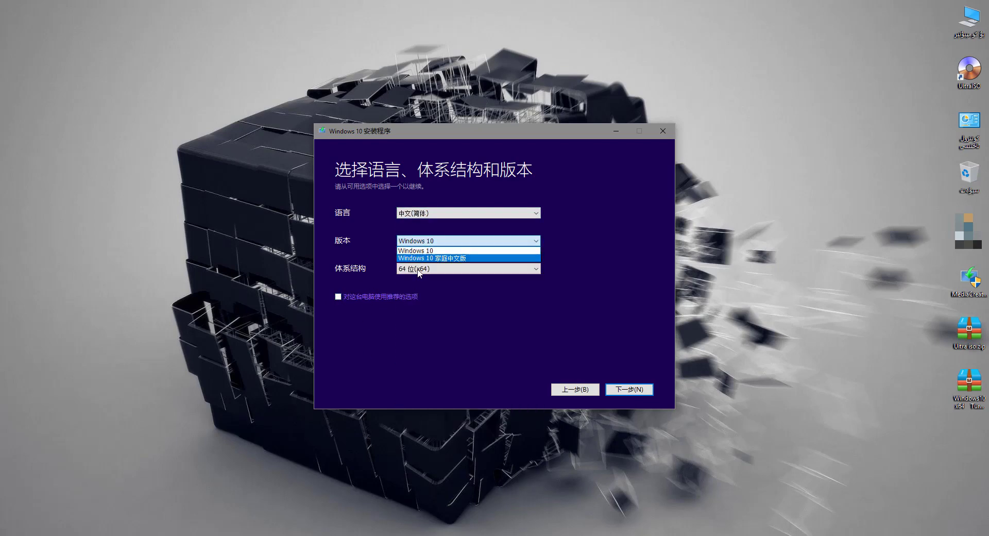
left_click(449, 275)
left_click(449, 276)
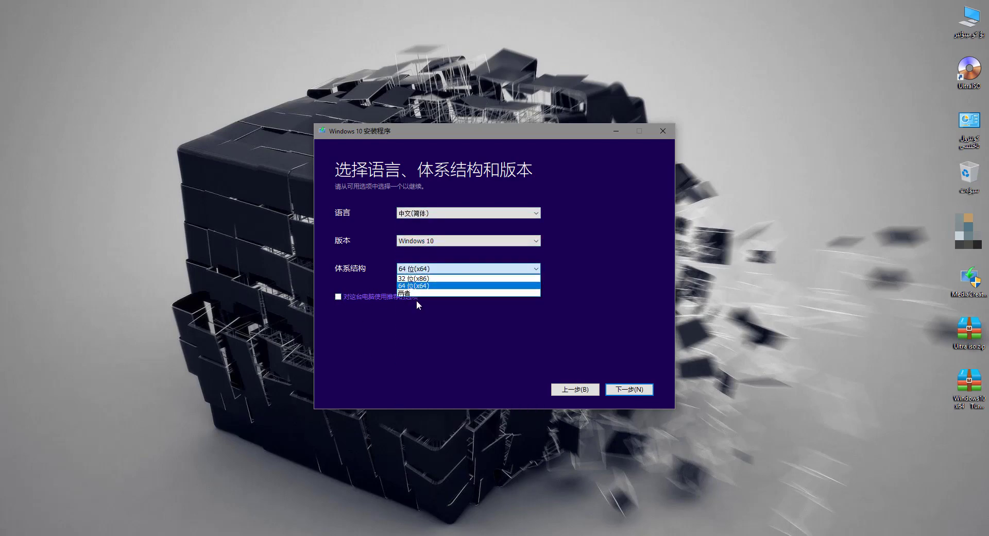
left_click(443, 318)
Set the media to Türkçe, Windows 10, 64-bit (x64), and accept the notice about matching the Windows edition
left_click(456, 213)
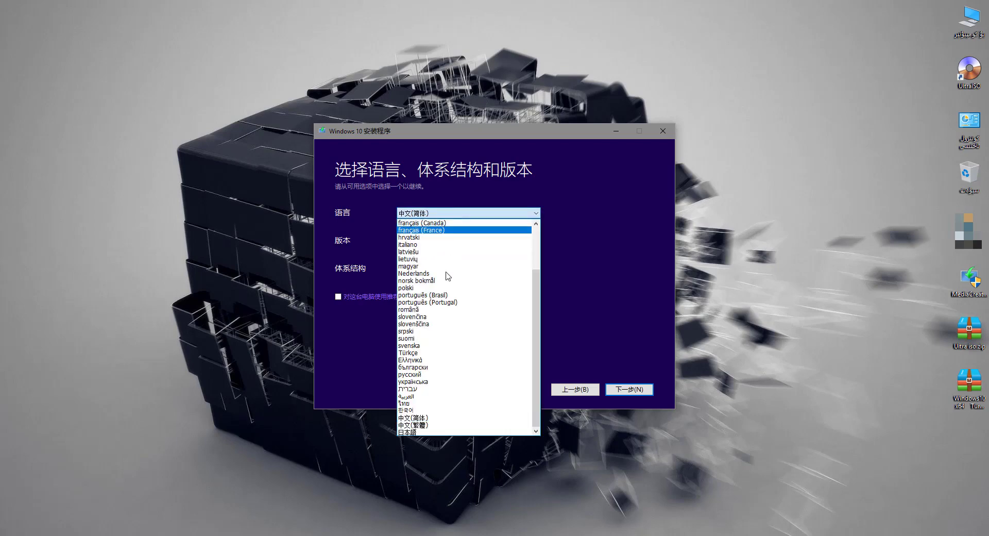
left_click(423, 352)
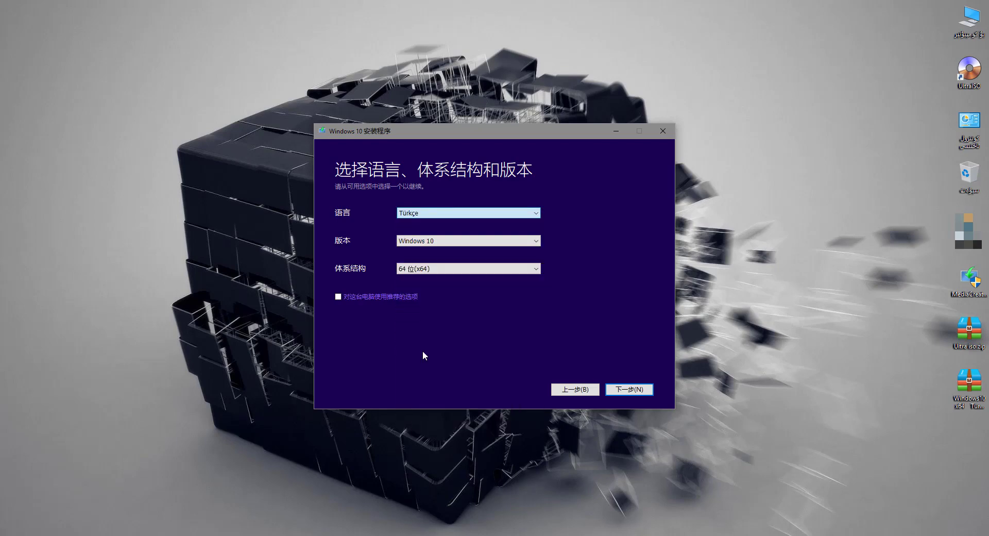
left_click(445, 242)
left_click(442, 250)
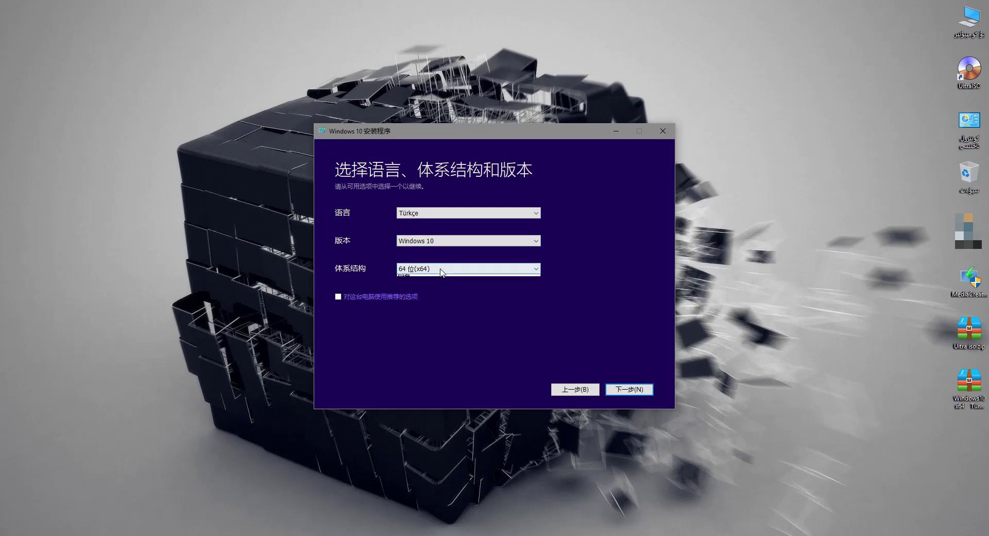
left_click(441, 270)
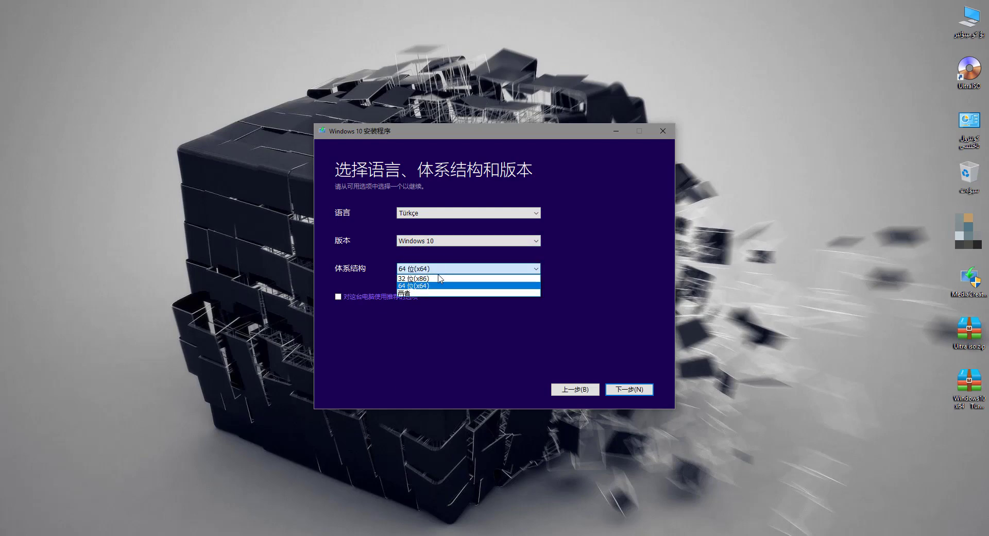
left_click(427, 286)
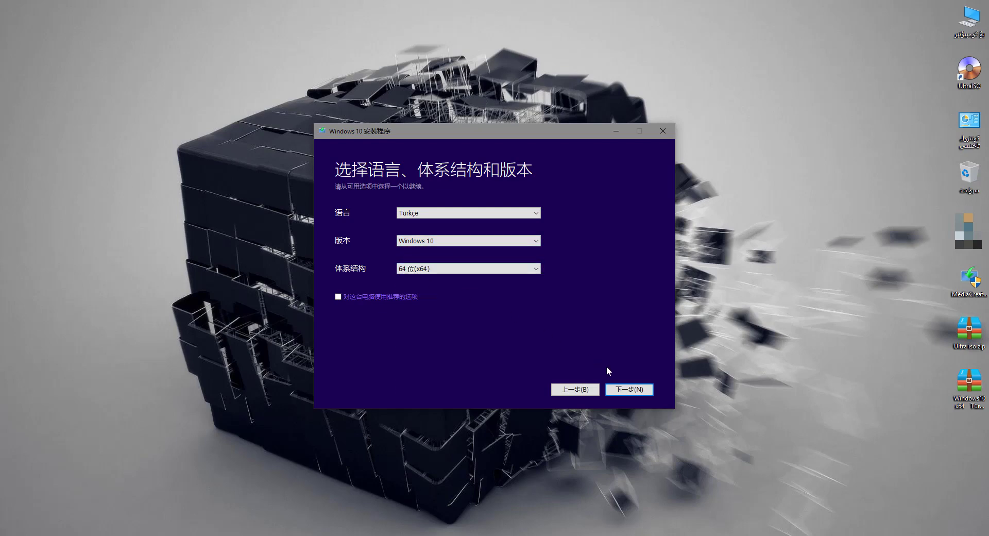
left_click(629, 389)
left_click_drag(451, 246, 400, 216)
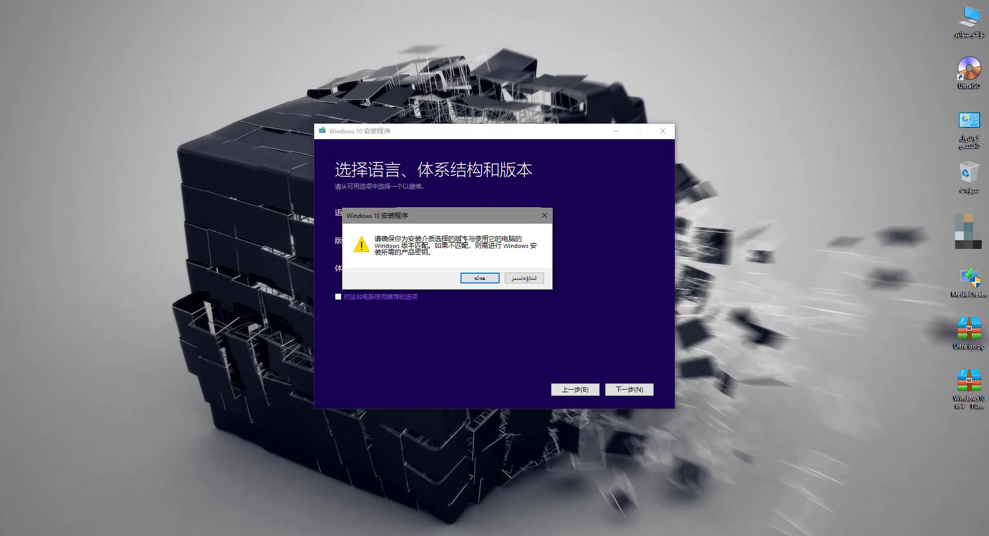
left_click(480, 277)
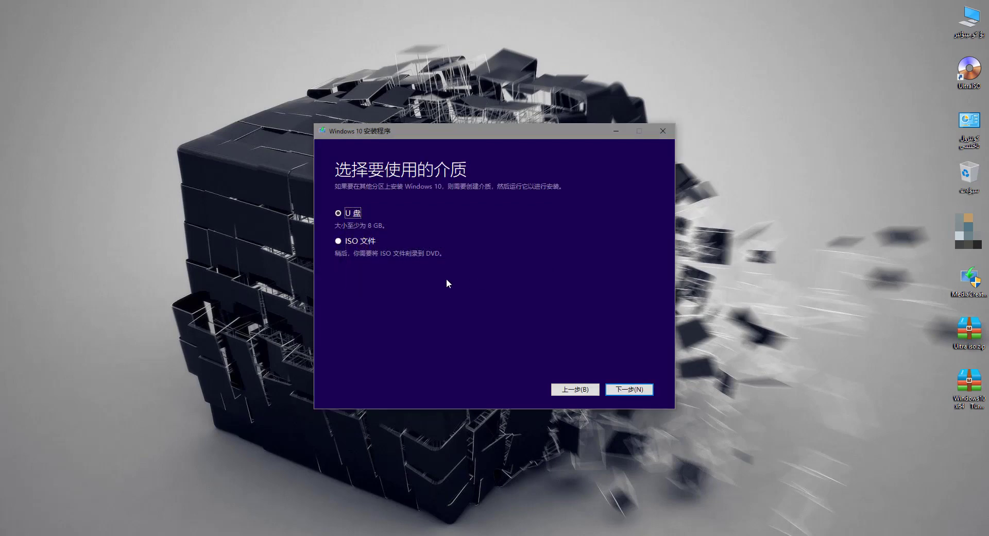
Choose ISO file as the media to use and proceed to selecting where to save it
left_click(360, 240)
left_click(643, 389)
left_click_drag(451, 148, 397, 142)
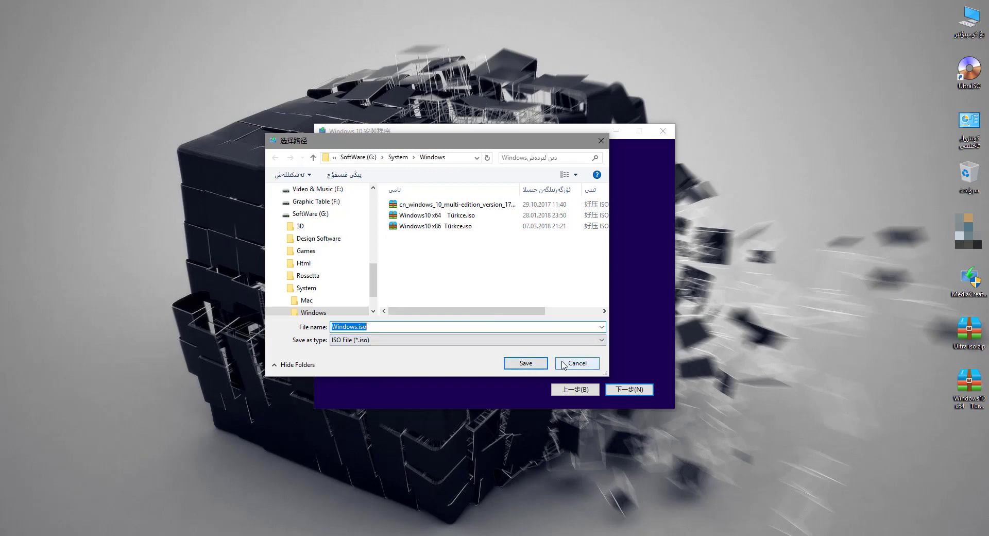
Cancel saving Windows.iso and exit the Windows 10 setup program, confirming the exit
mouse_move(964, 332)
left_mouse_down()
mouse_move(944, 328)
mouse_move(964, 330)
left_mouse_up()
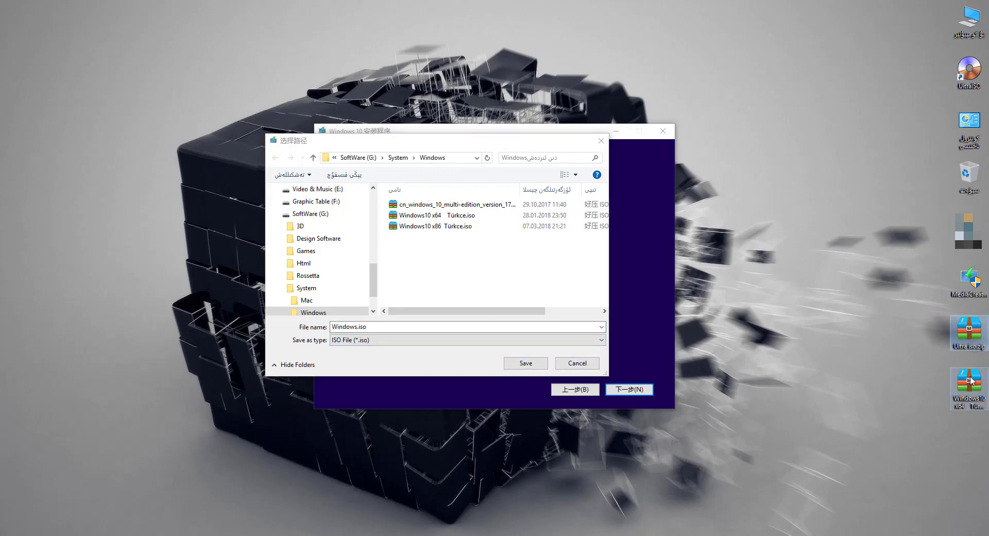
left_click_drag(969, 379, 852, 346)
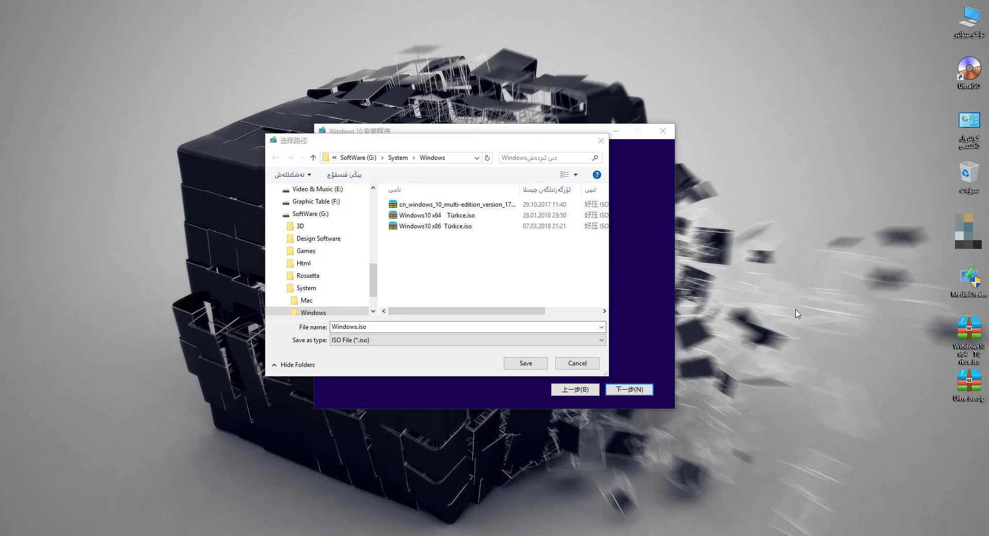
left_click(559, 363)
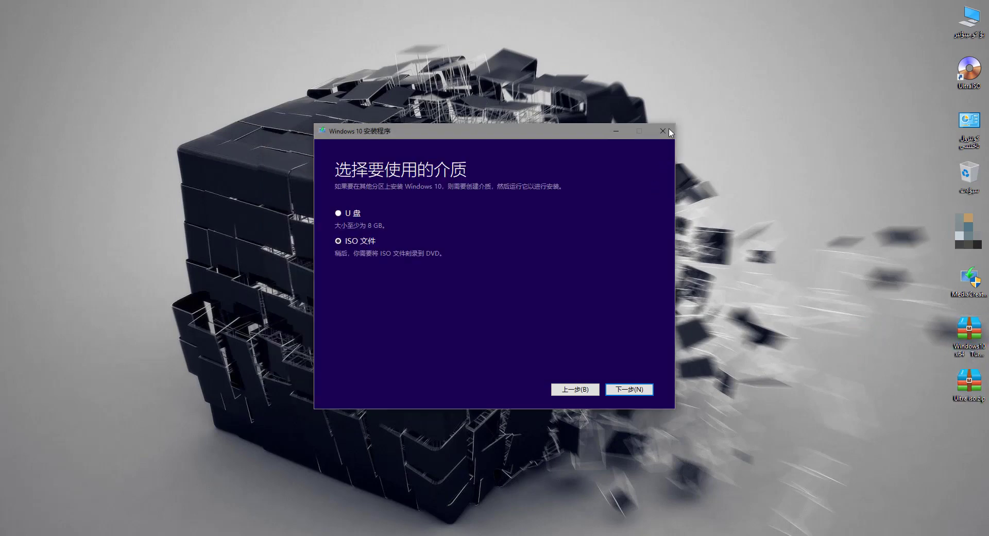
left_click(663, 130)
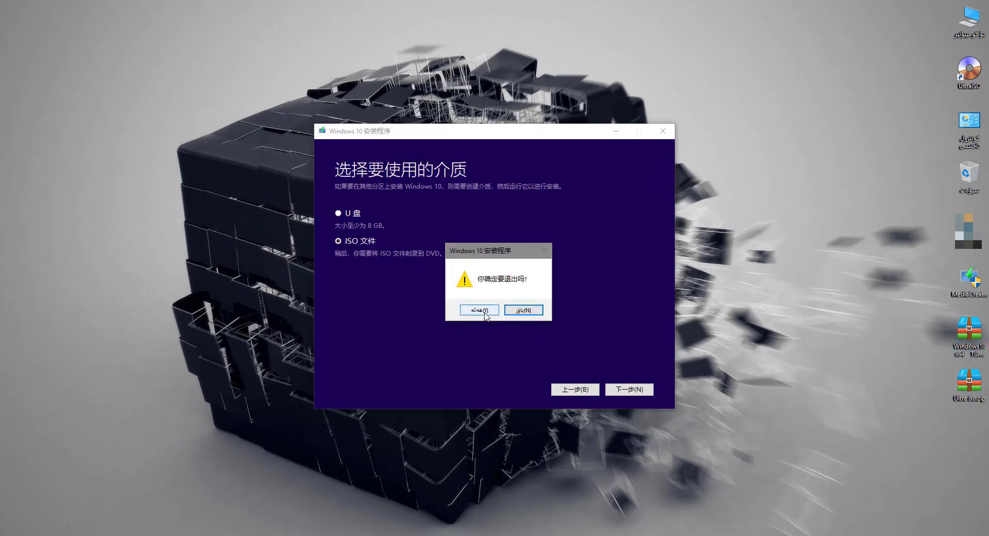
left_click(484, 309)
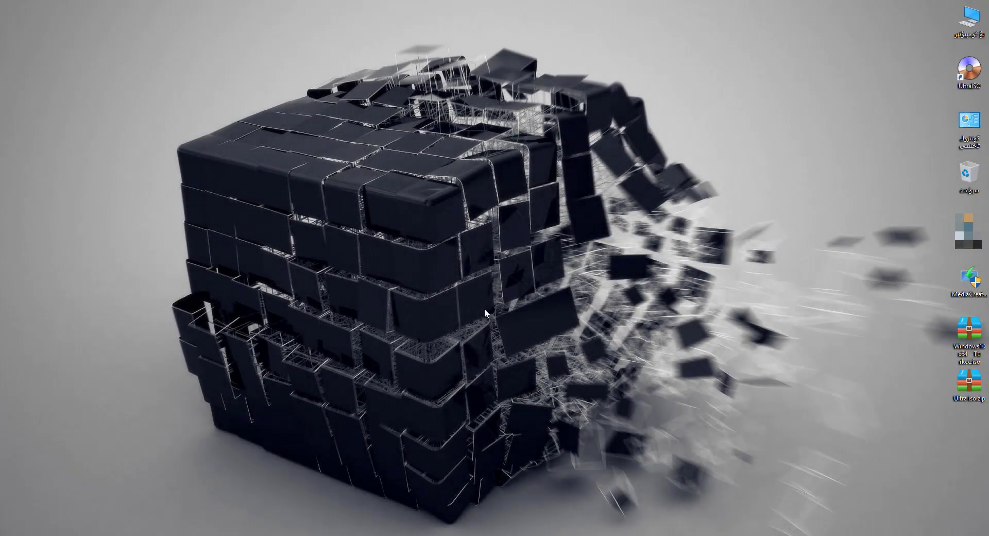
Open the Ultra iso.zip archive, enter its Ultra iso folder and launch the uiso9_cn_V9.6.5.3237 setup file
left_click(969, 382)
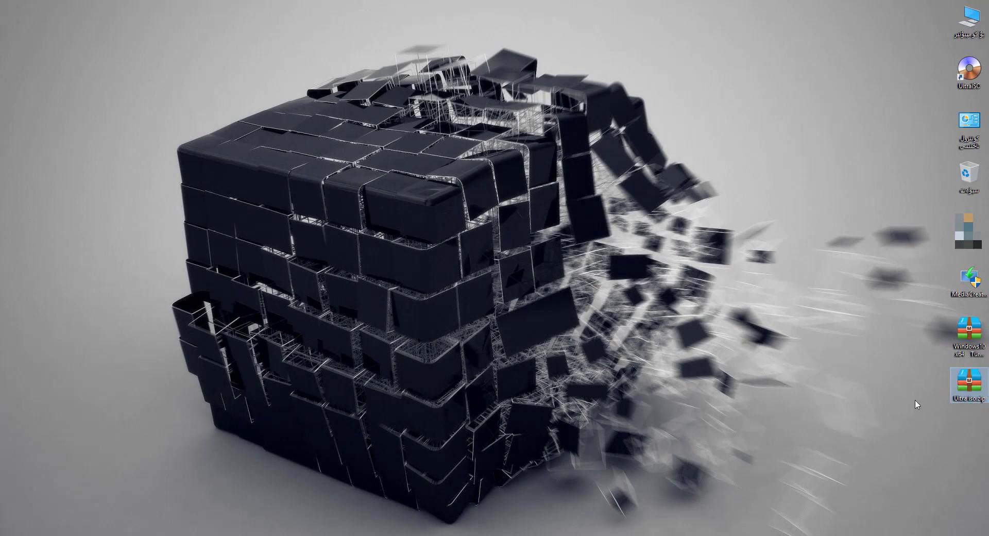
double_click(973, 380)
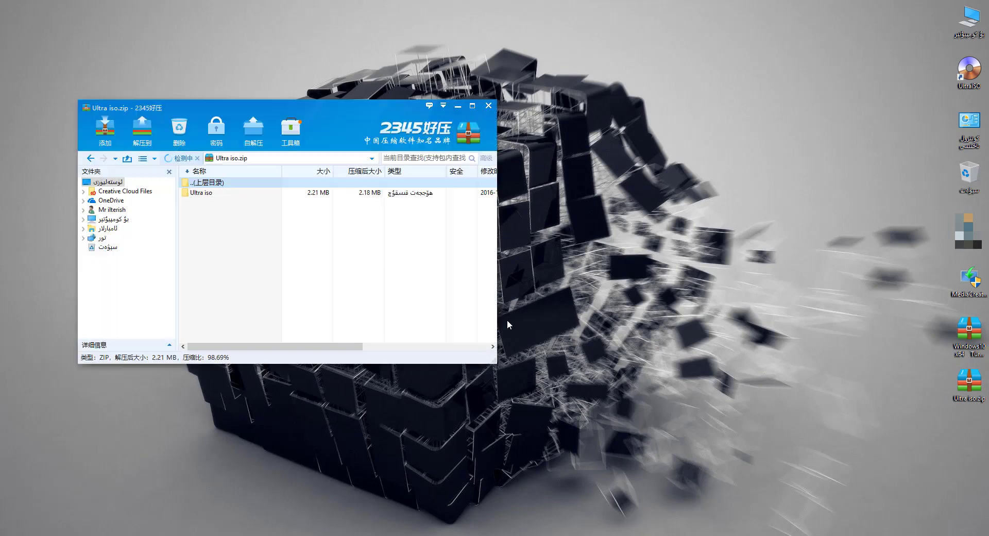
double_click(216, 193)
left_click_drag(373, 107, 367, 106)
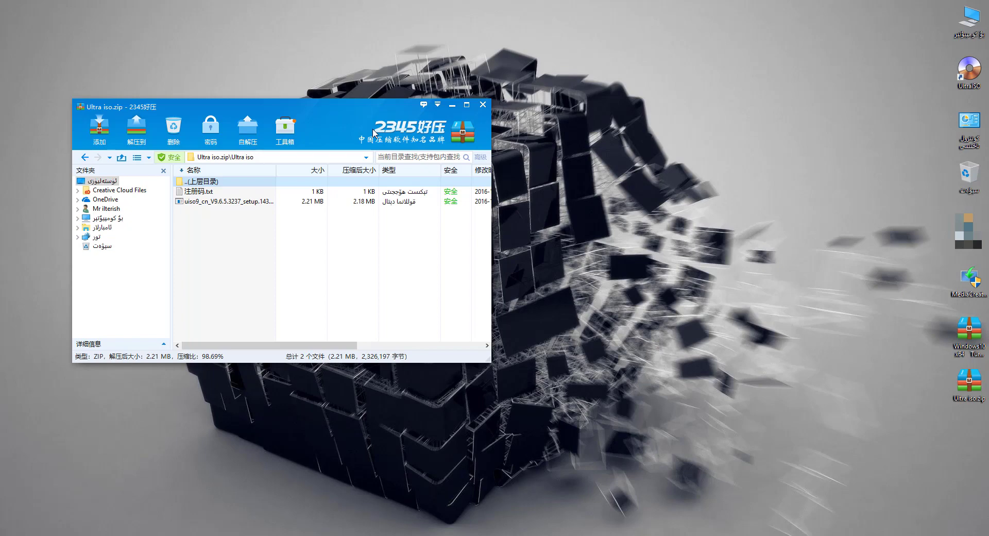
left_click(262, 201)
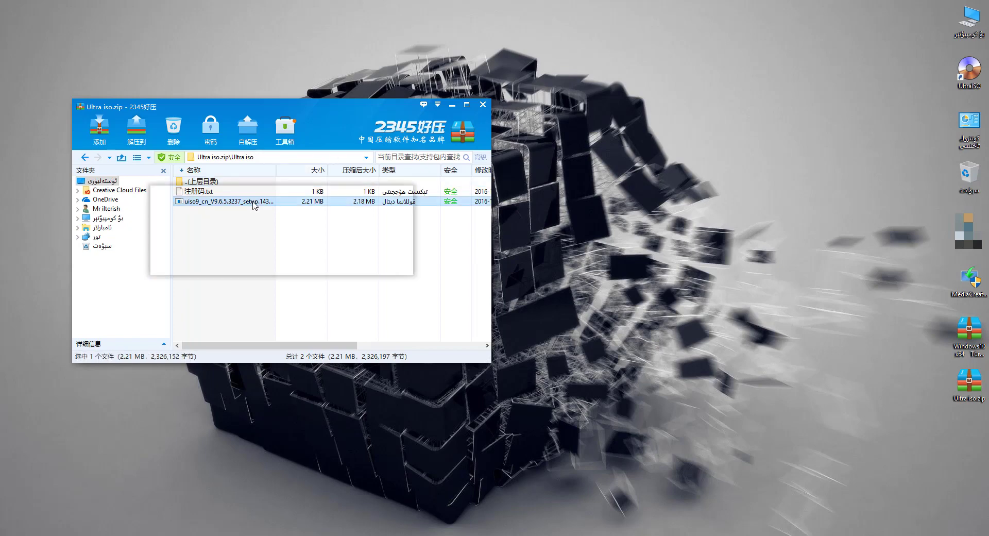
Launch the UltraISO setup, accept the licence agreement and continue through the wizard, keeping UltraISO as the Start menu folder
double_click(259, 203)
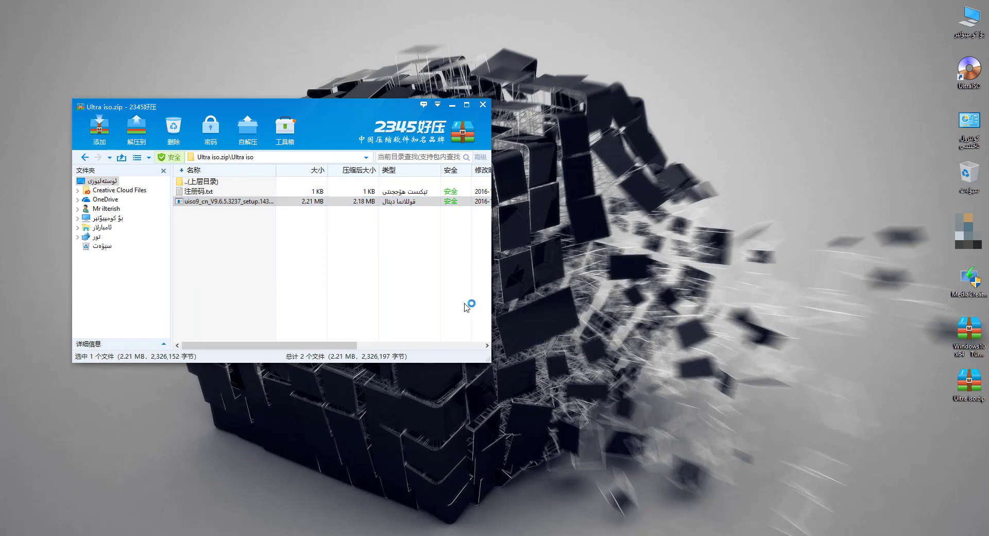
left_click(552, 344)
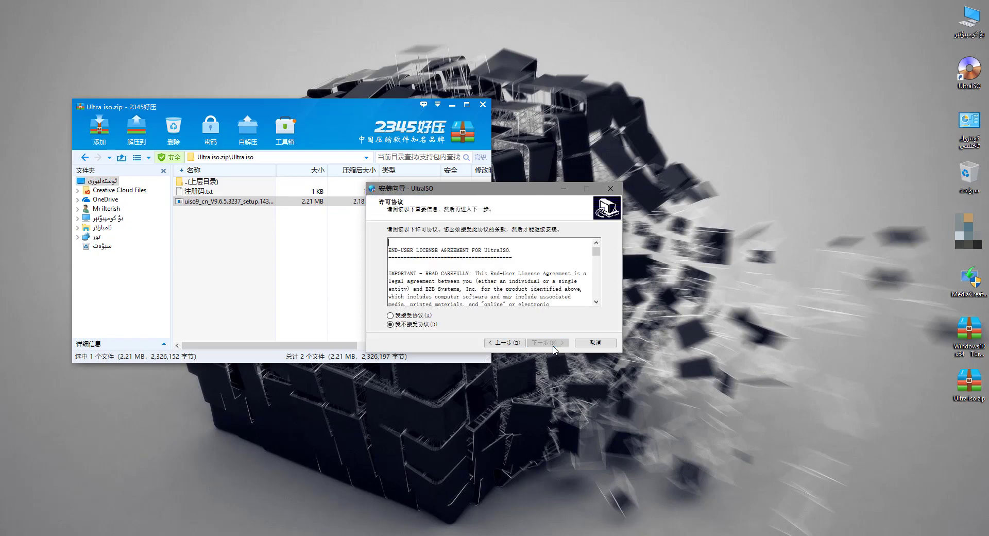
left_click(422, 315)
left_click(552, 343)
left_click(553, 343)
left_click(556, 343)
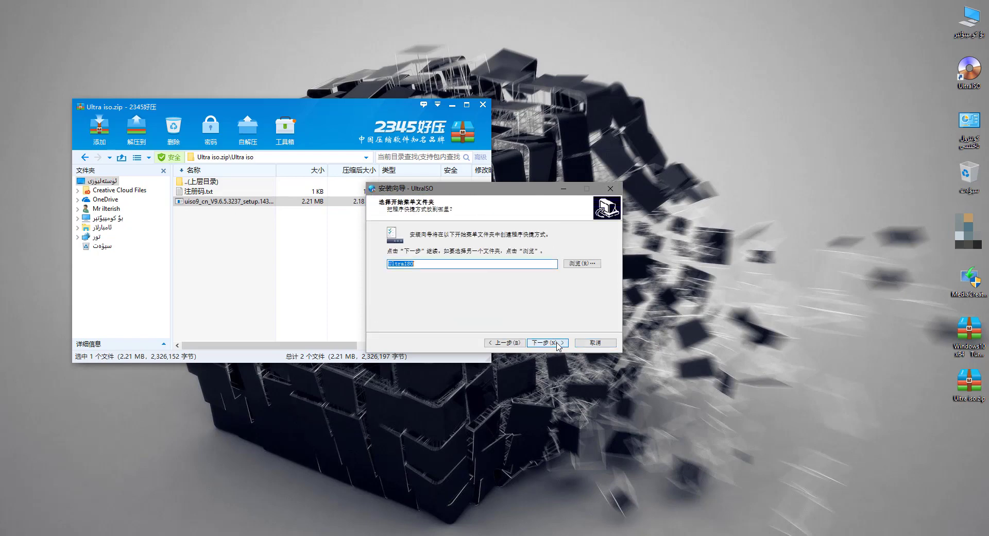
left_click(557, 344)
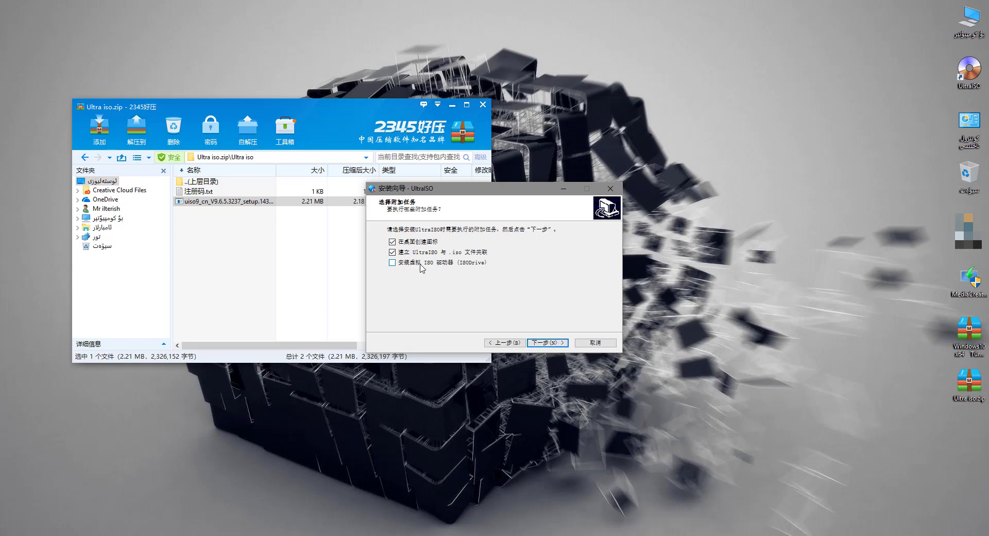
Install UltraISO with a desktop icon and .iso association but without ISODrive, choose not to close applications automatically, and finish the setup
left_click(553, 343)
left_click(553, 343)
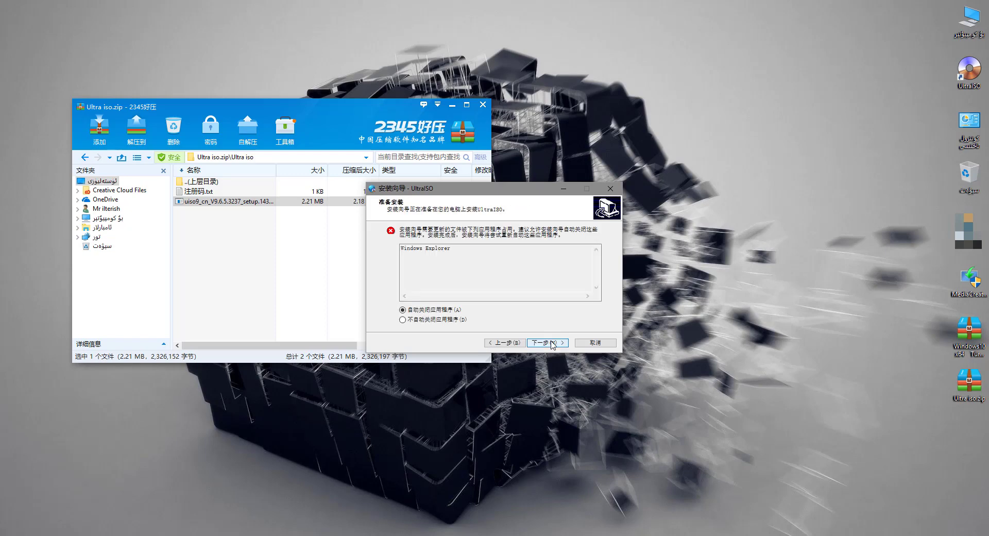
left_click(448, 319)
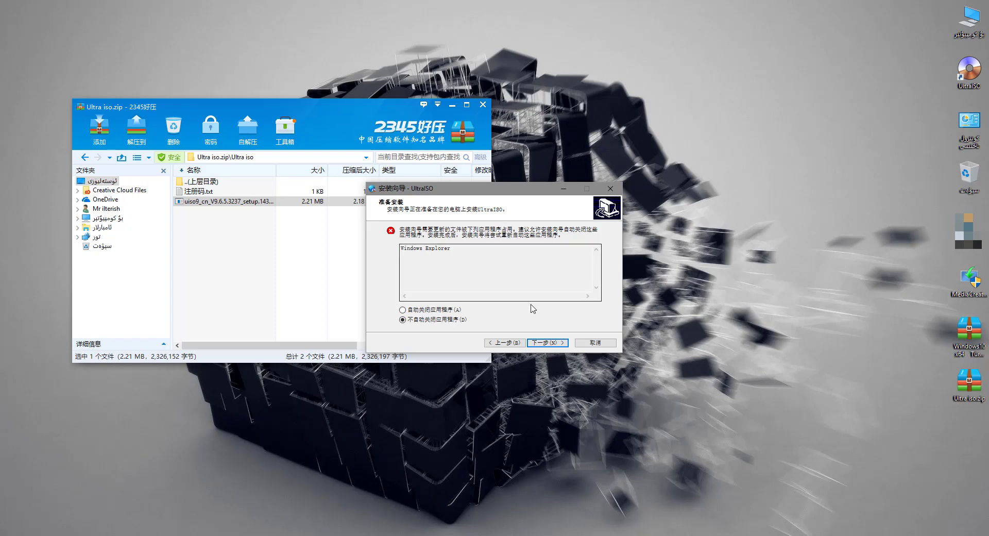
left_click(546, 343)
left_click(545, 342)
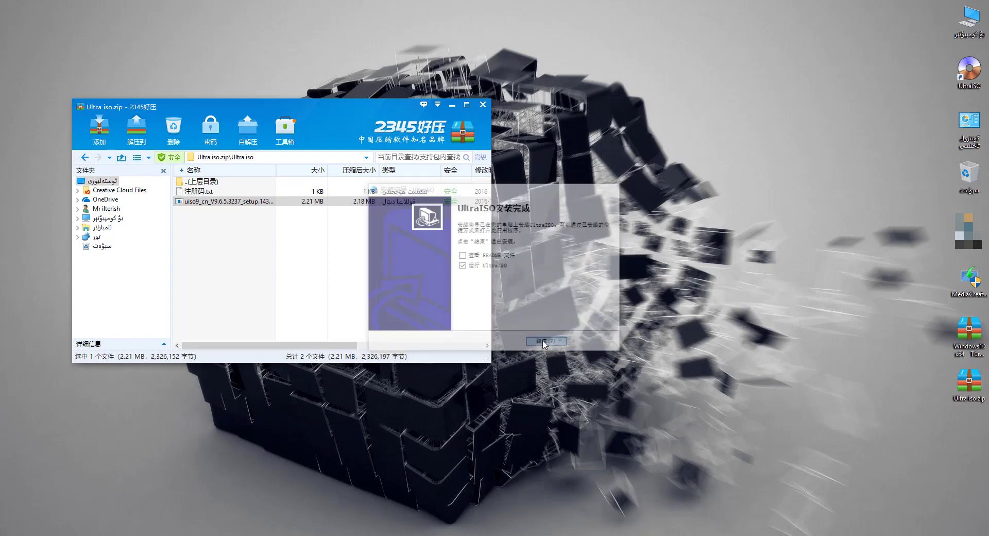
Close the Ultra iso.zip archive, continue with the UltraISO trial and reposition its main window
left_click_drag(483, 99, 484, 101)
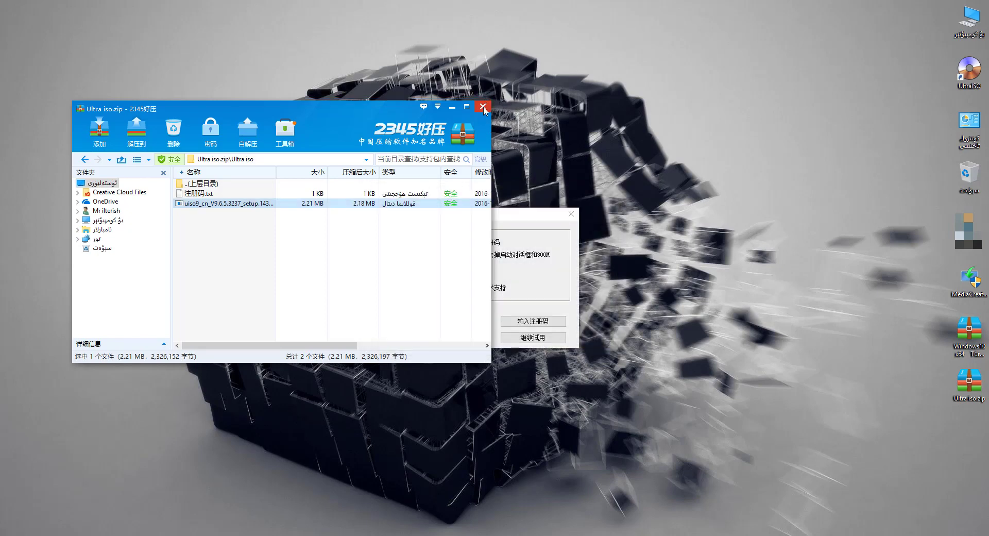
left_click(483, 107)
left_click(541, 340)
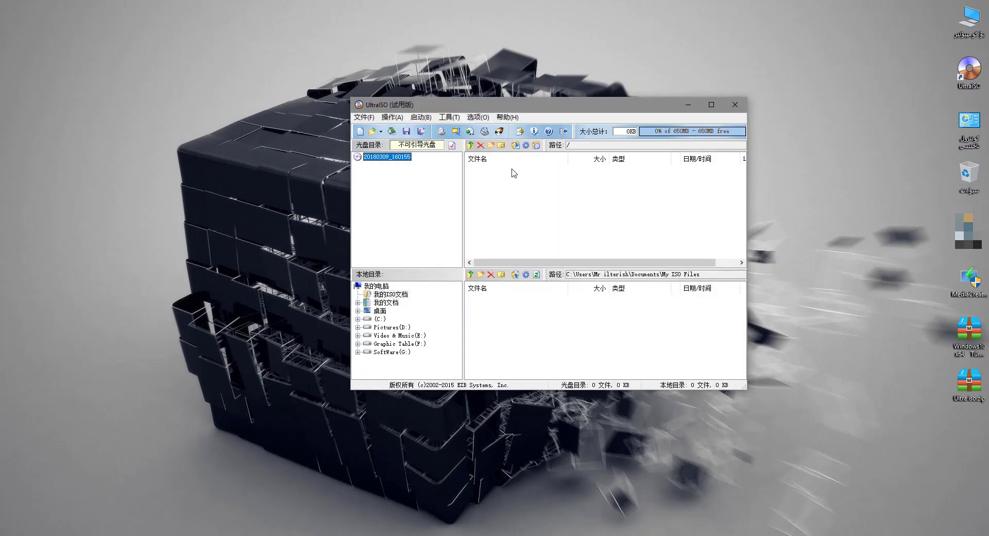
left_click_drag(526, 106, 468, 98)
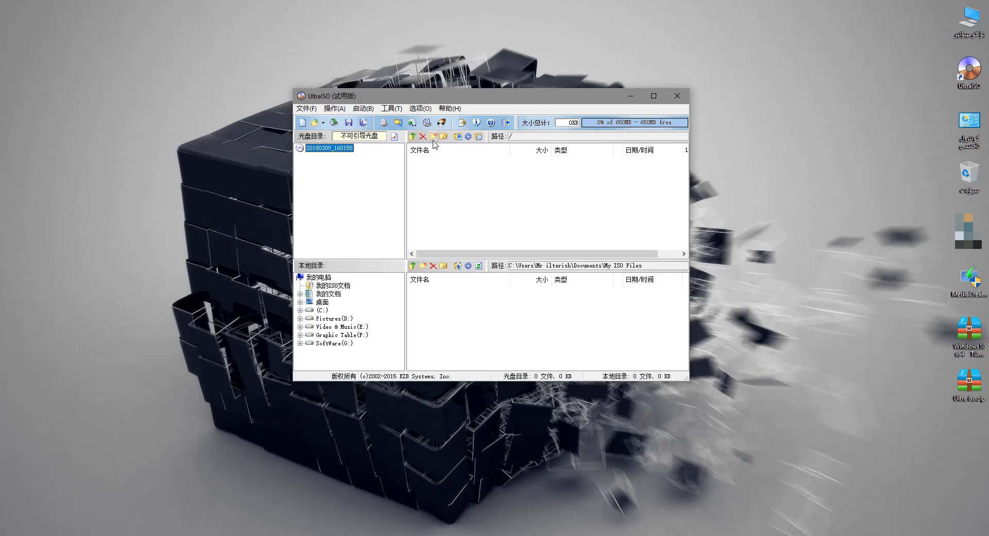
Browse to the desktop in the local directory, open the Windows10 x64 Türkce.iso image and review its contents
left_click(324, 303)
scroll(466, 341, "down", 1)
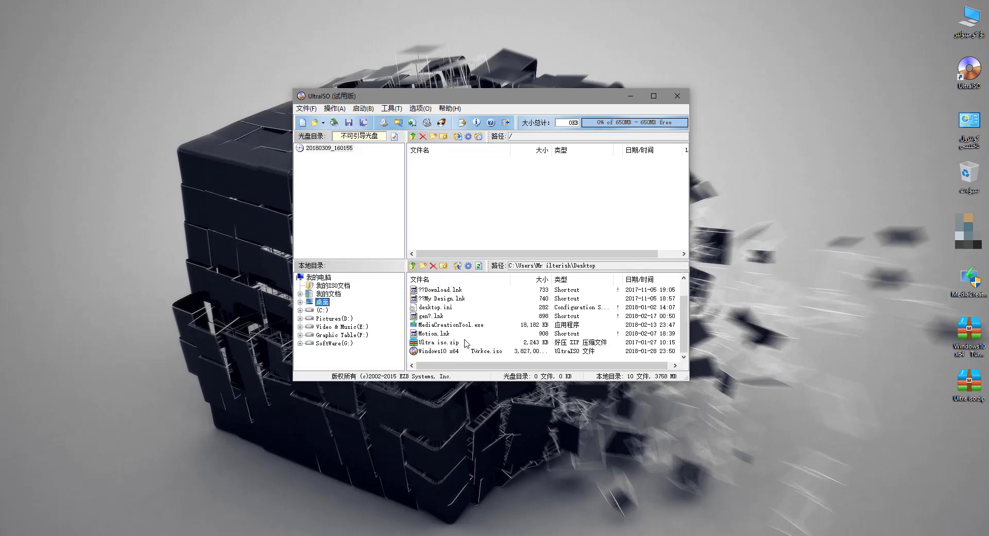
double_click(455, 352)
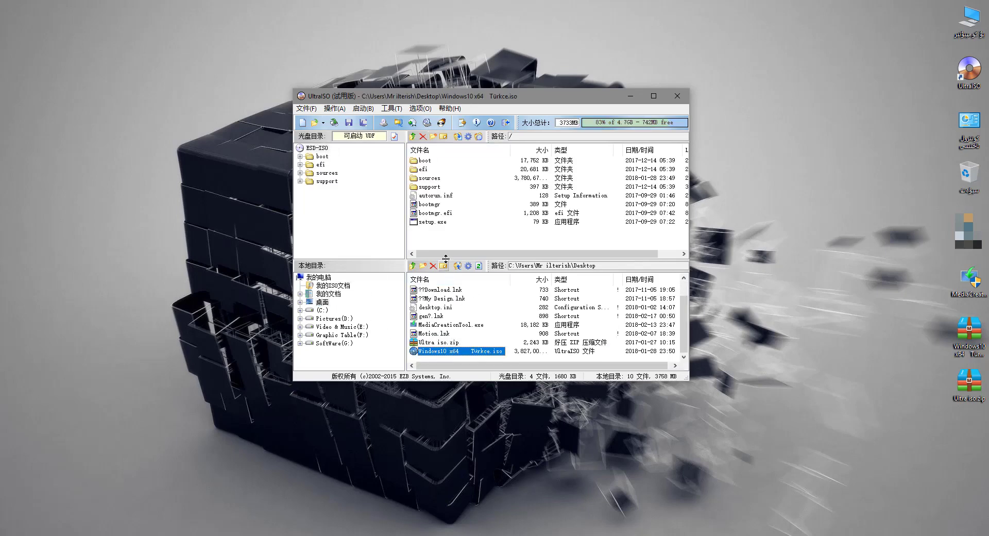
left_click_drag(454, 239, 421, 157)
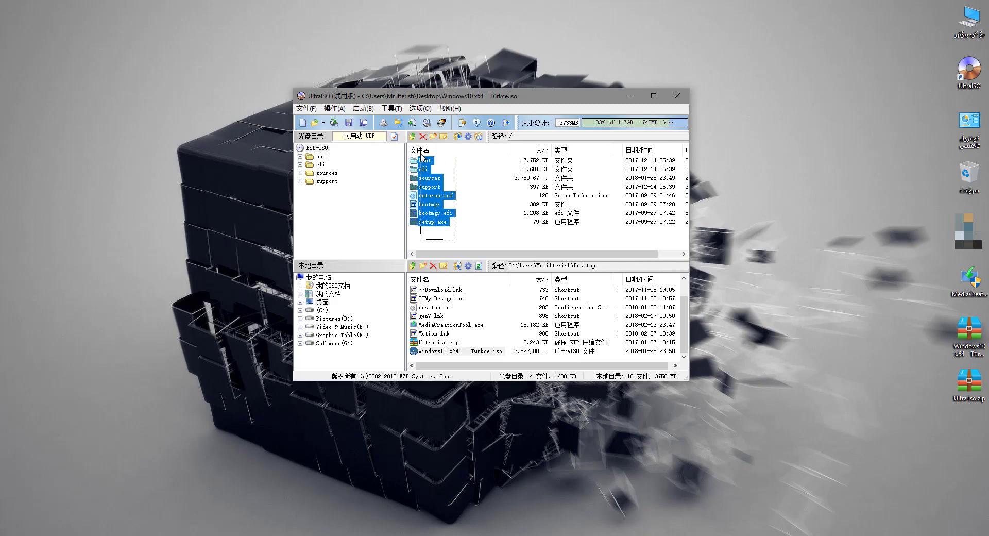
left_click(443, 243)
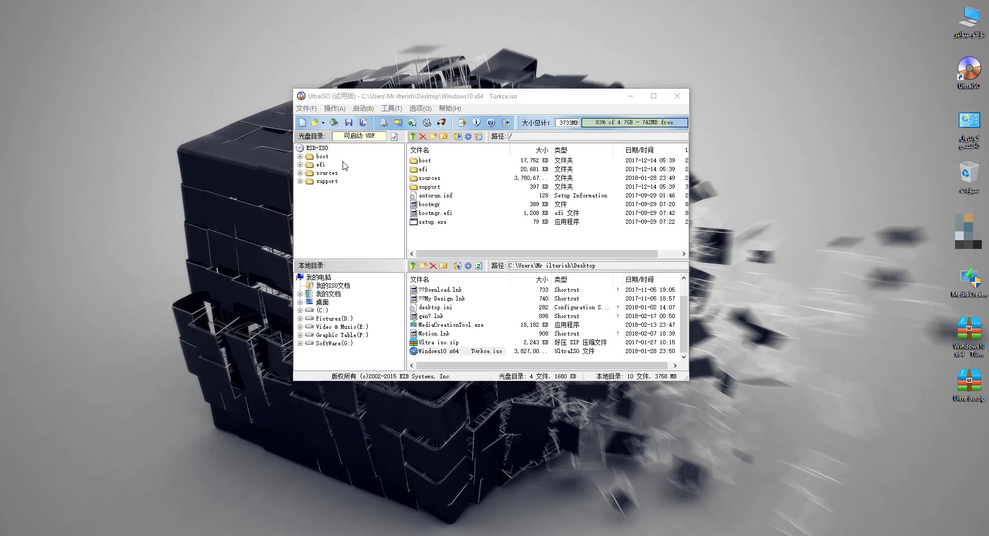
Open This PC to check for the connected USB drive, and close the window
double_click(968, 28)
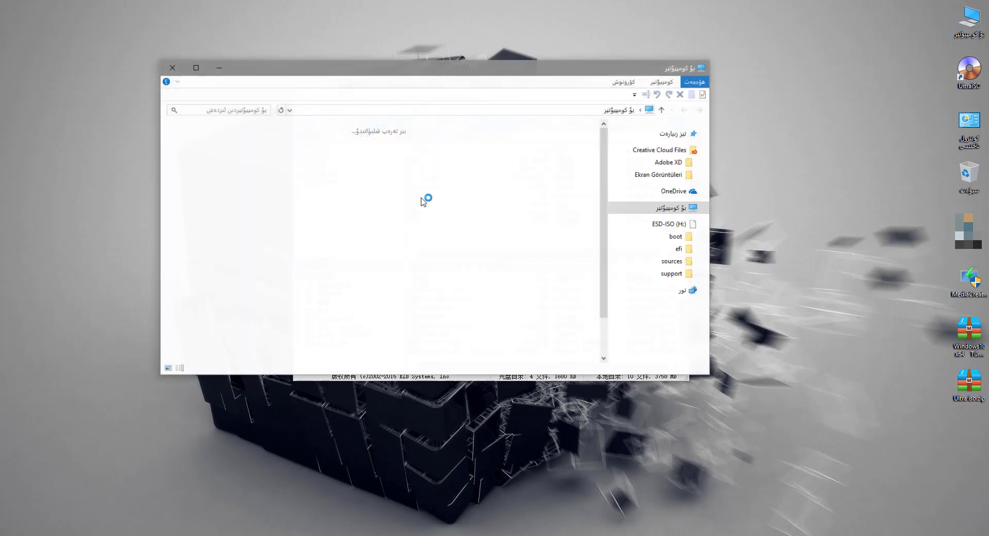
left_click(227, 203)
left_click(172, 72)
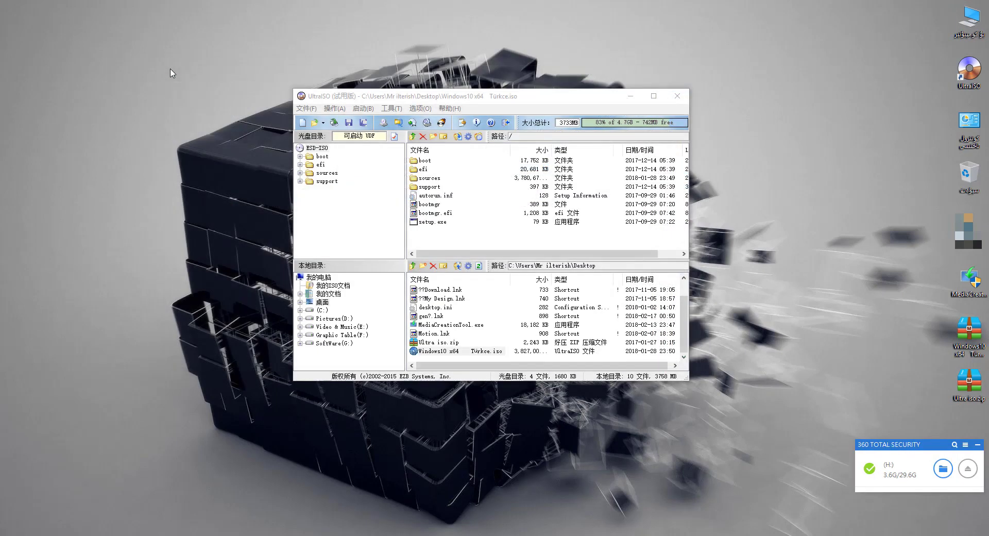
Open the write disk image dialog, select the (H:, 31 GB) KingstonDataTraveler drive with the USB-HDD+ method and start writing
left_click(364, 108)
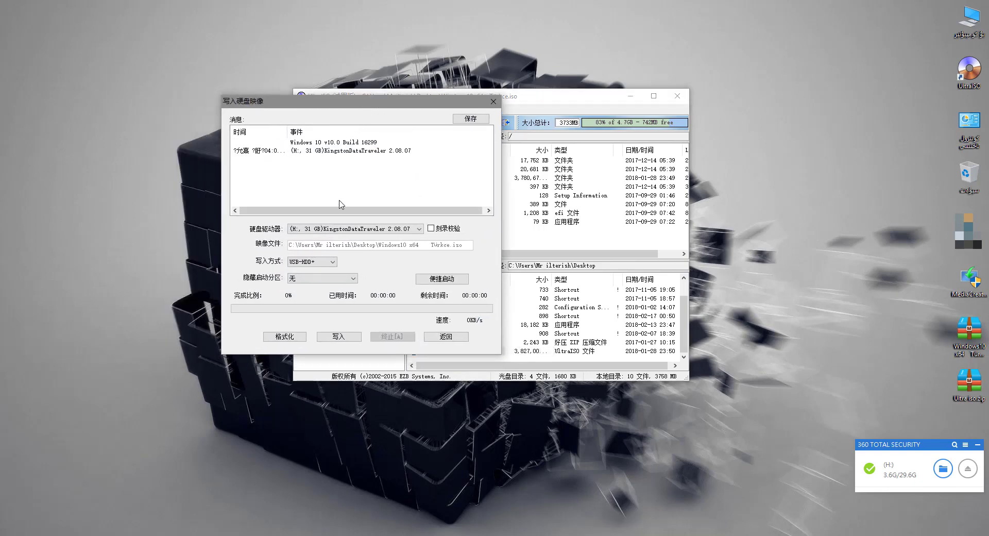
left_click(341, 230)
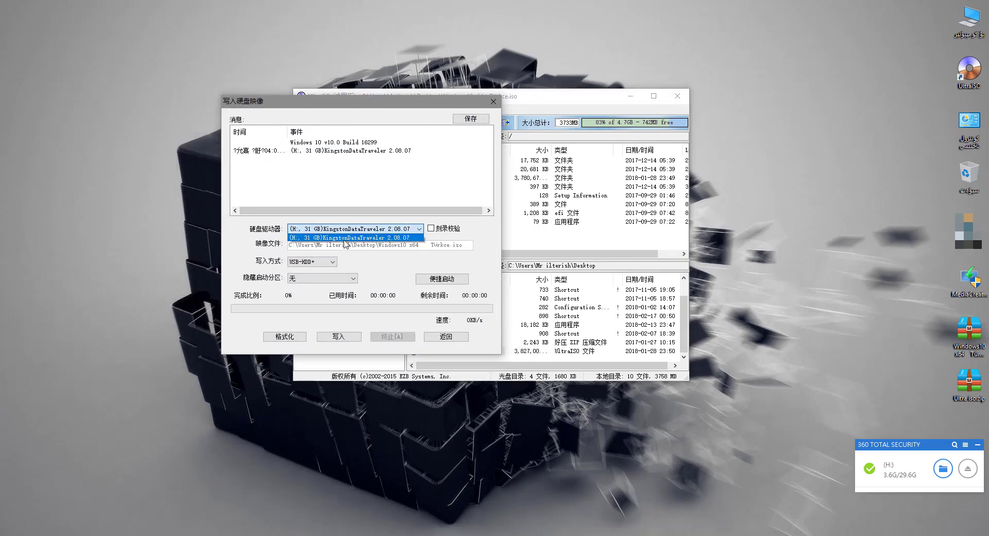
left_click(311, 240)
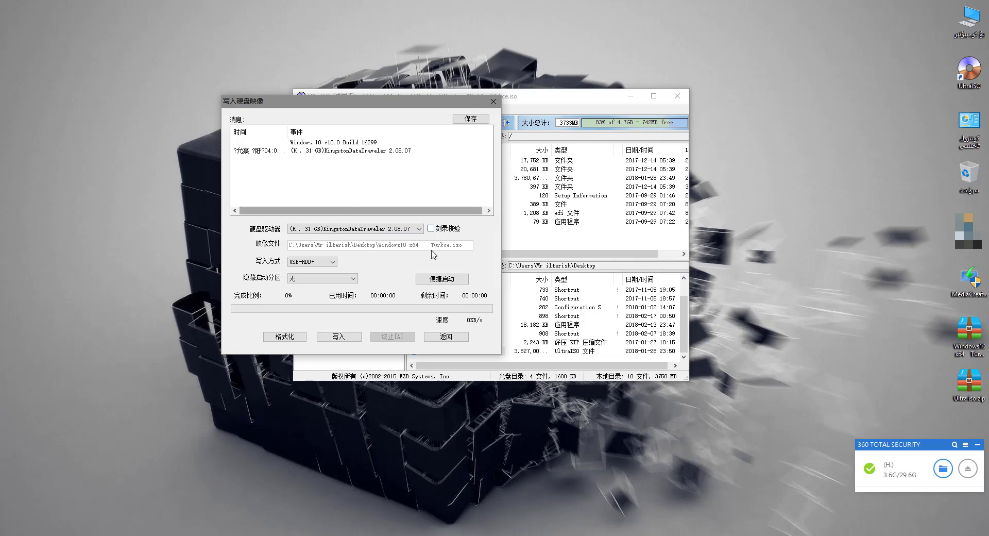
left_click(339, 336)
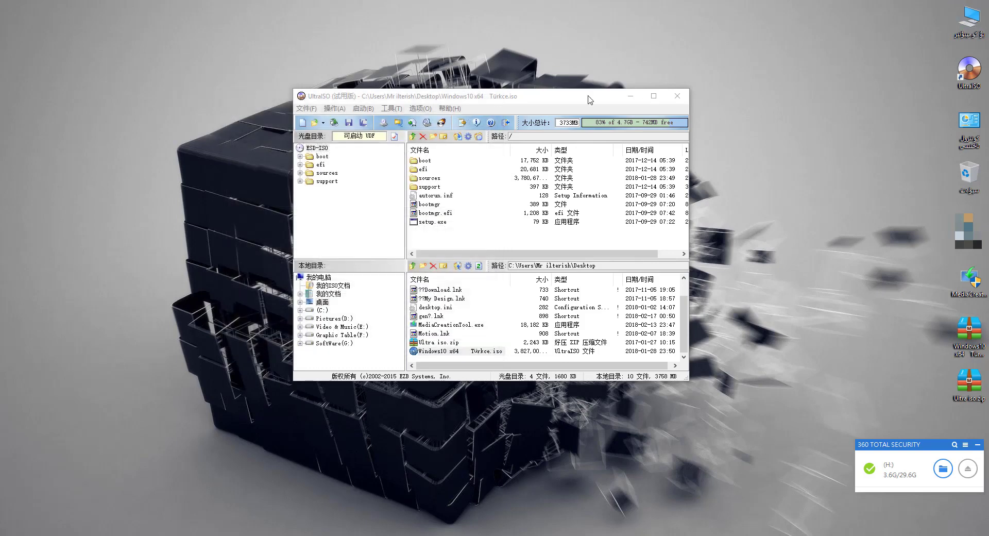
Open the ESD-ISO (H:) drive from This PC, examine the Windows installation files on it, and close Explorer and UltraISO
double_click(972, 29)
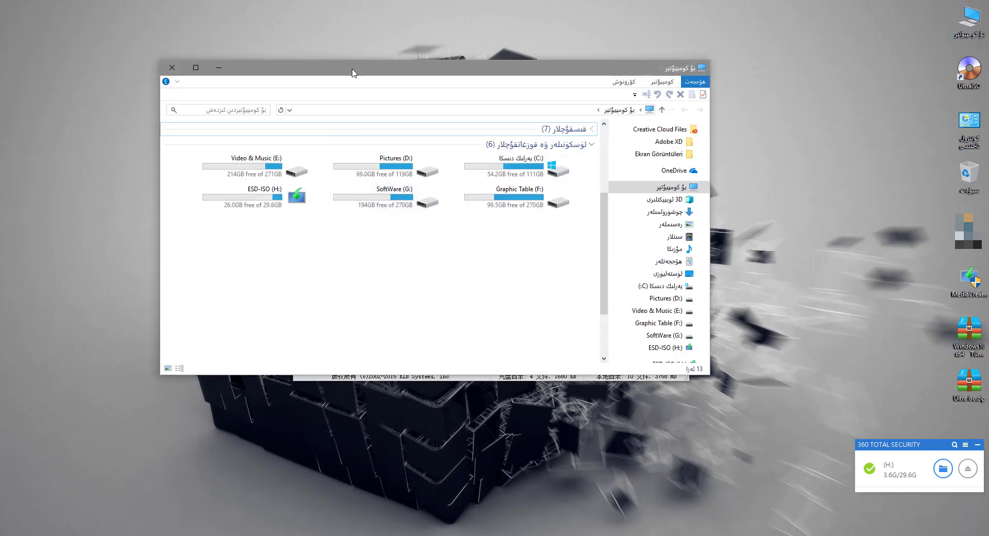
left_click_drag(353, 66, 511, 53)
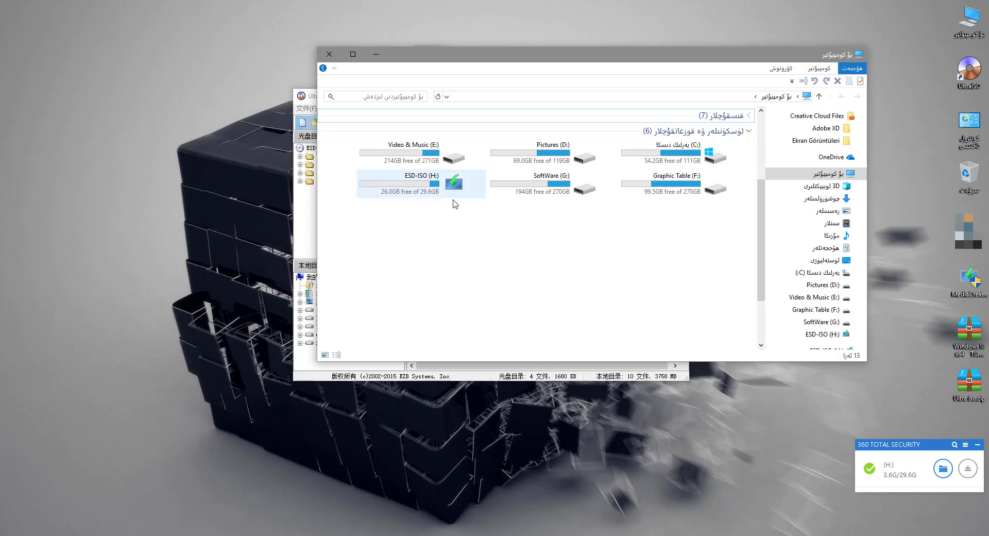
left_click(440, 186)
right_click(439, 186)
left_click(417, 194)
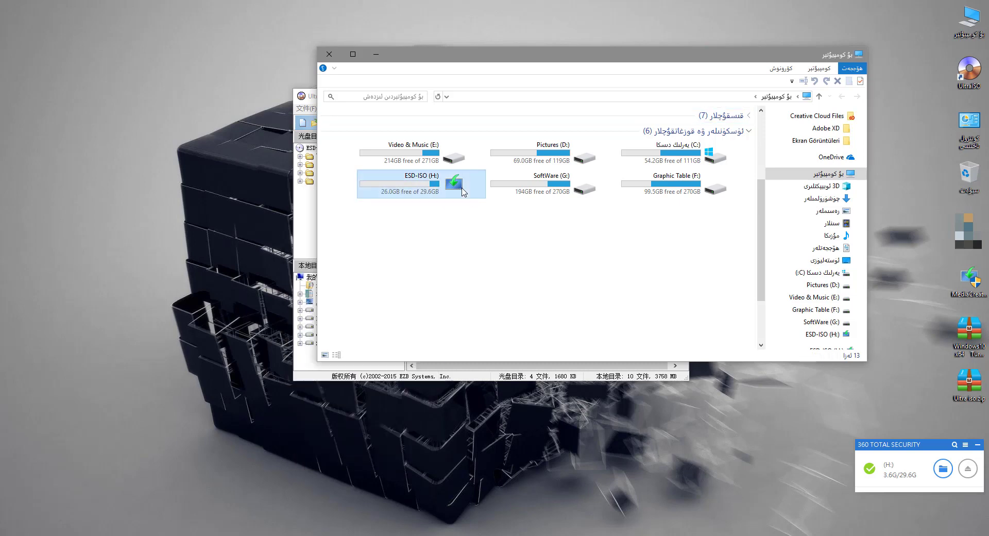
left_click_drag(628, 264, 569, 119)
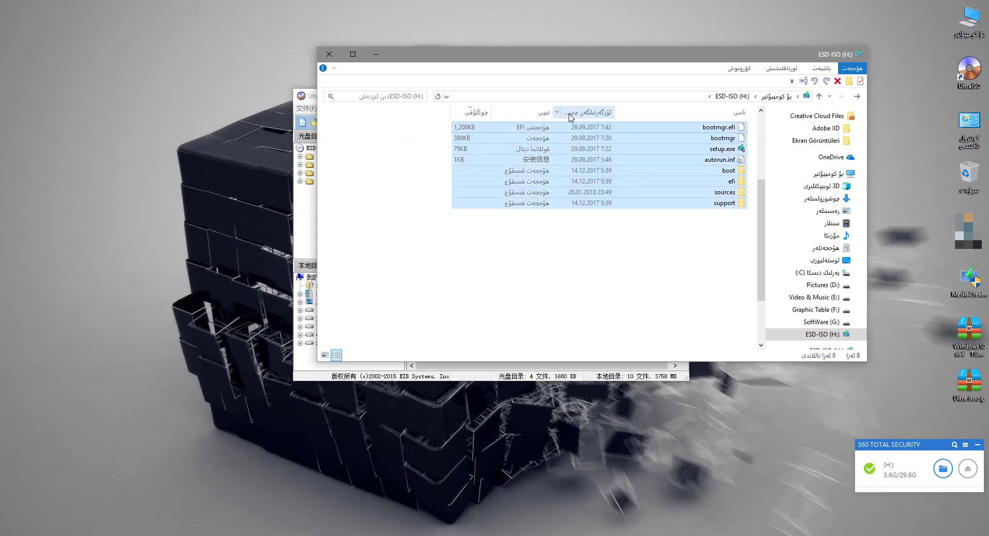
left_click(698, 227)
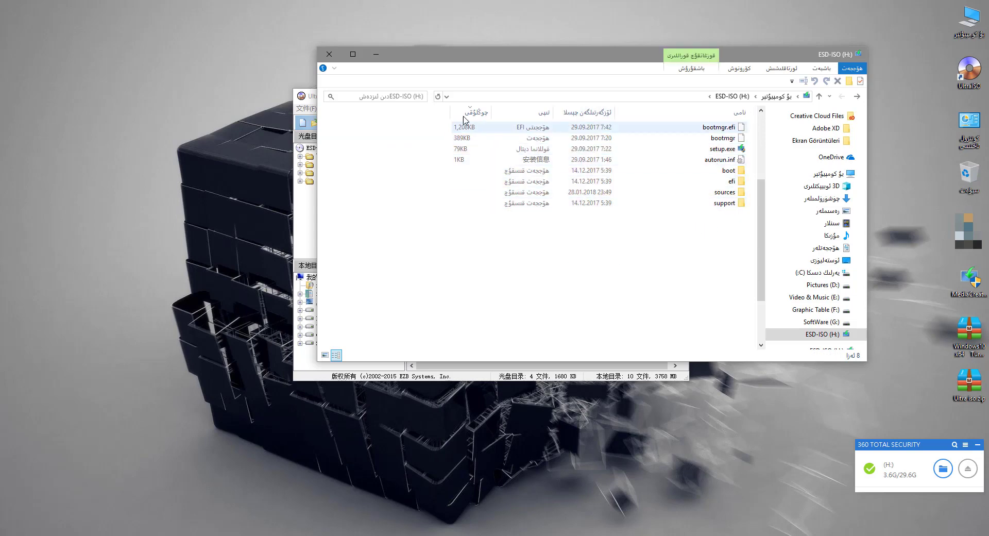
left_click(329, 54)
left_click(676, 99)
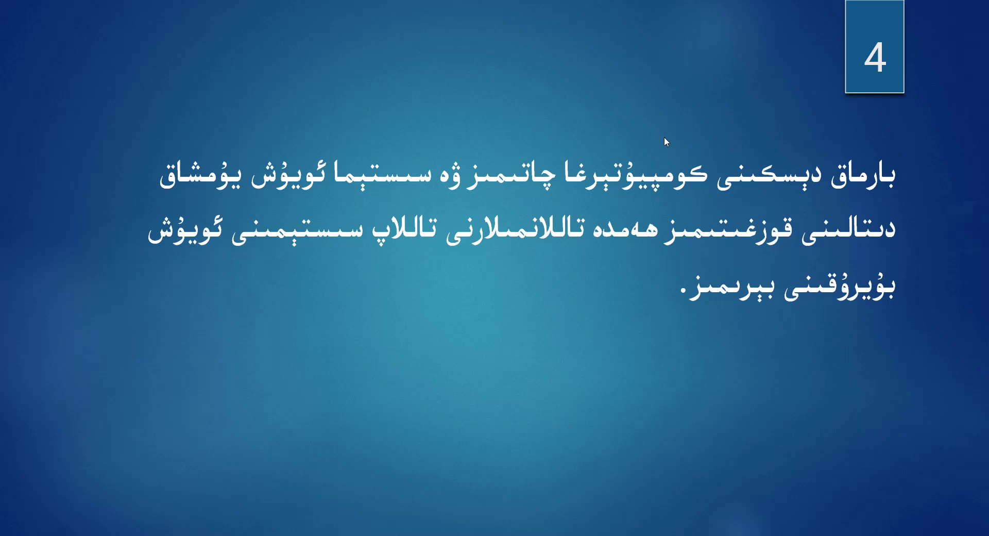
left_click(663, 137)
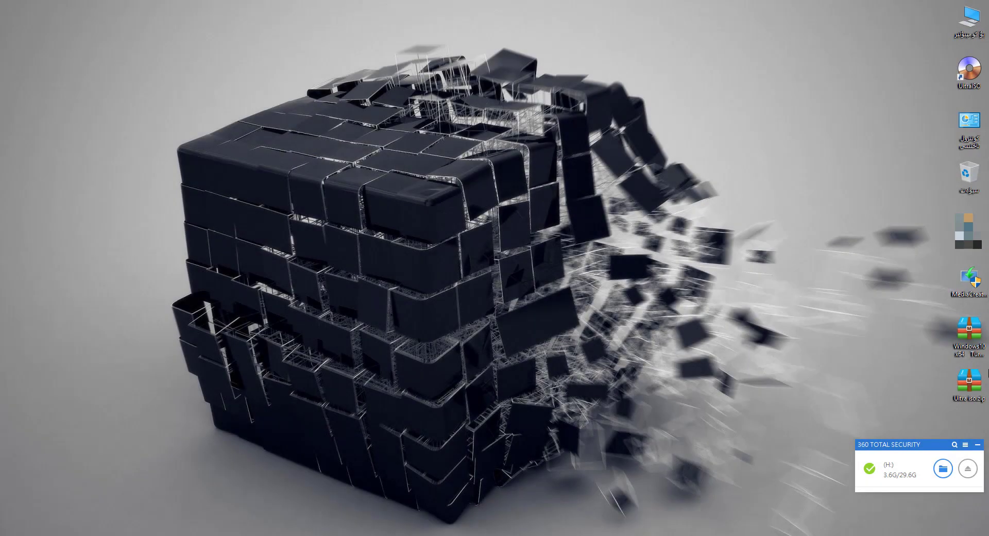
Dismiss the 360 Total Security drive pop-up and safely eject the DataTraveler 2.0 USB drive
left_click(977, 444)
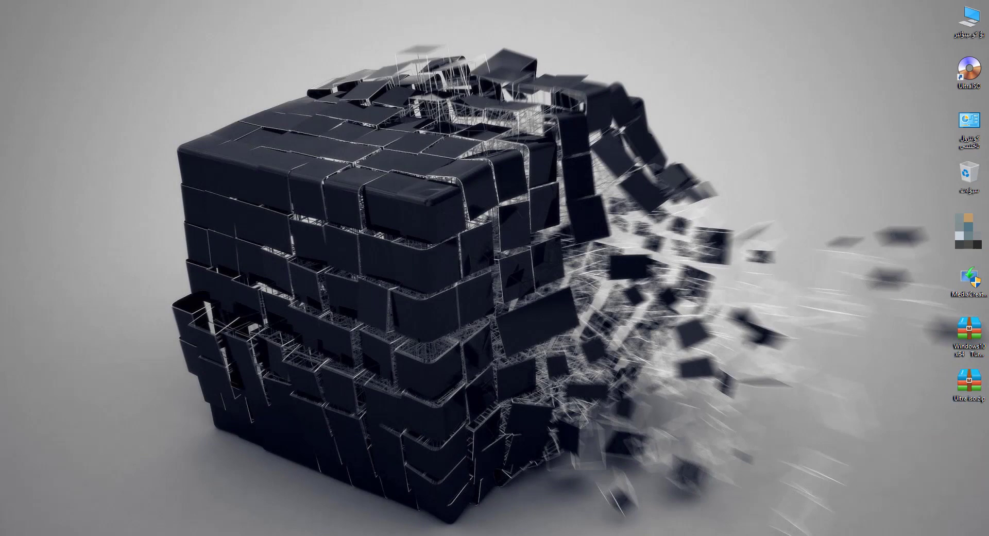
left_click(260, 535)
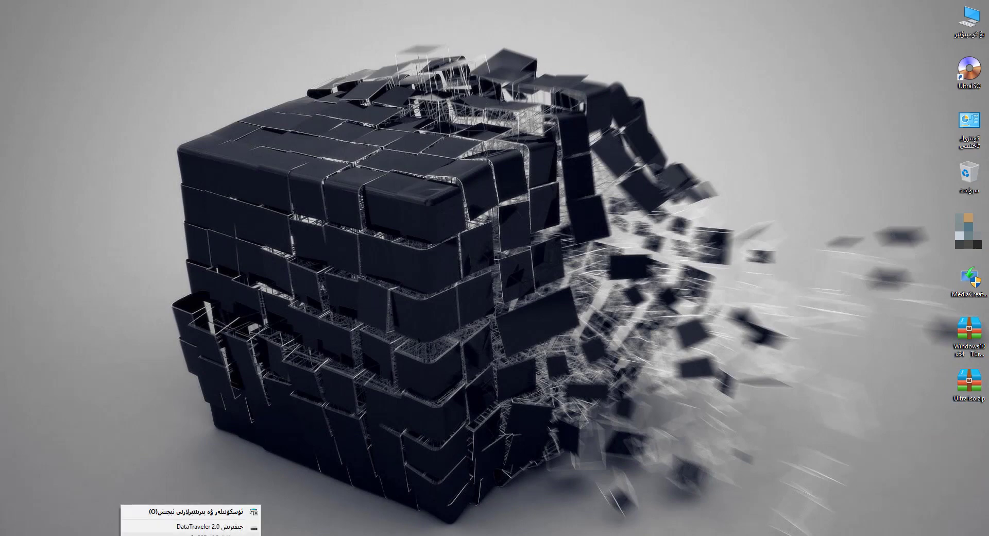
left_click(221, 527)
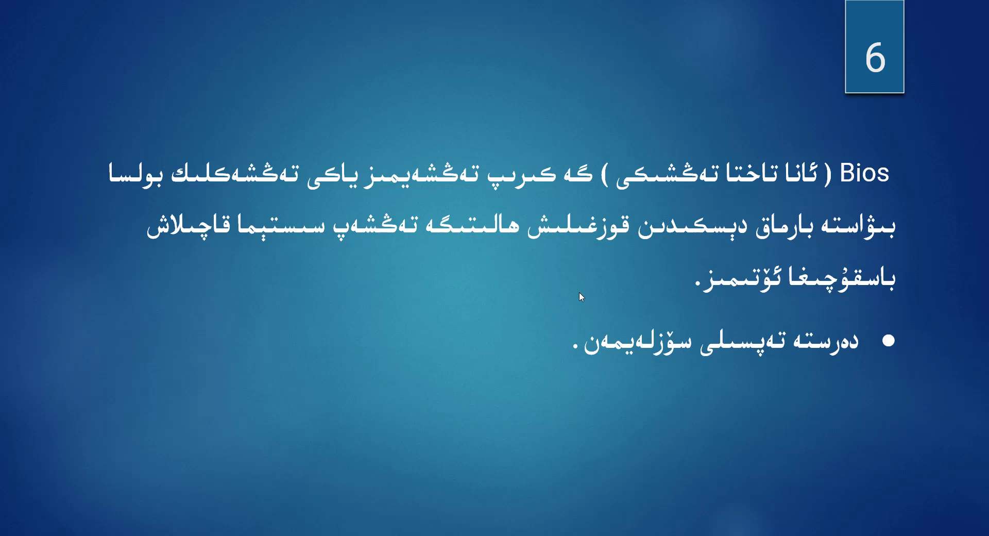
left_click(579, 292)
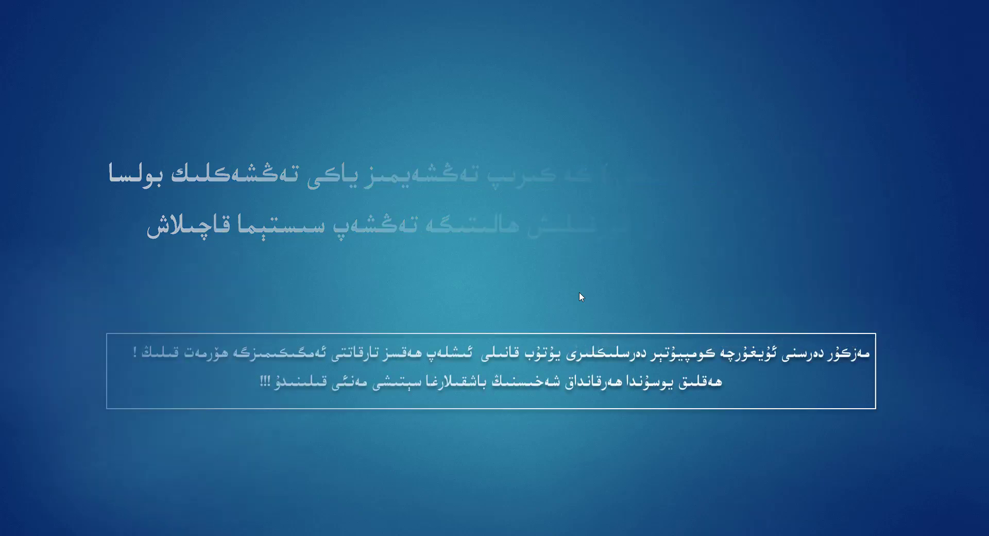